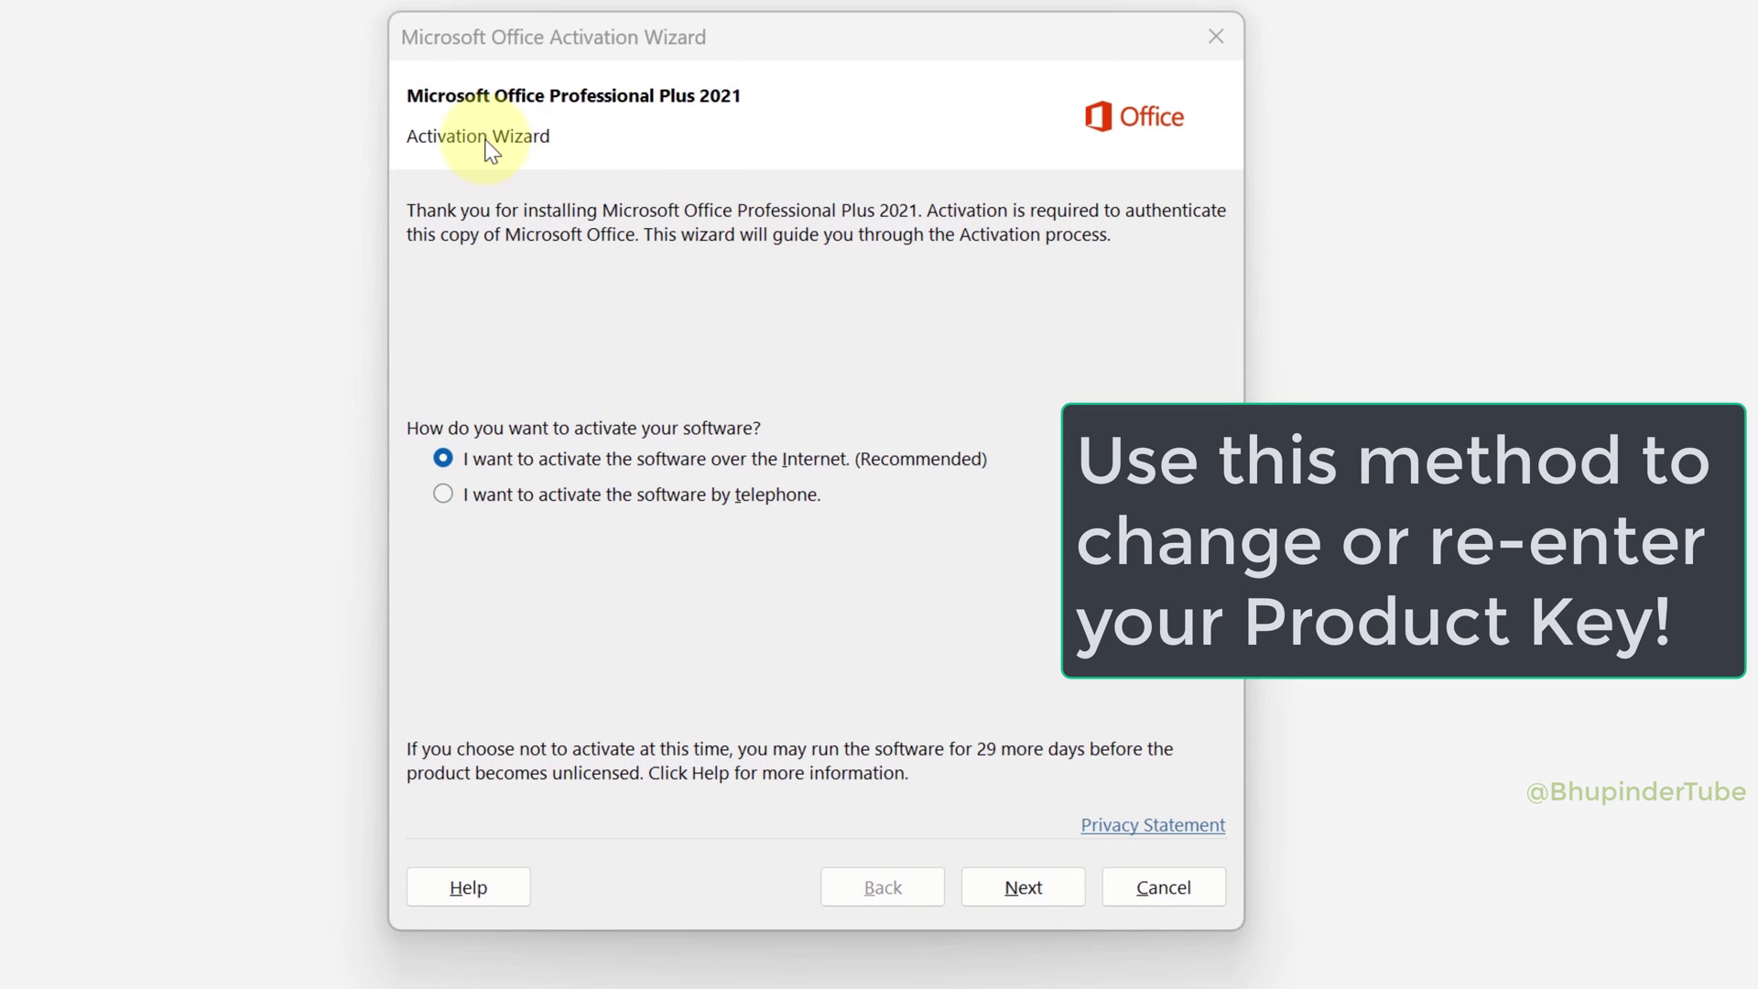
Step: Try activating Office Professional Plus 2021 over the Internet; the key is rejected as invalid
click(1024, 887)
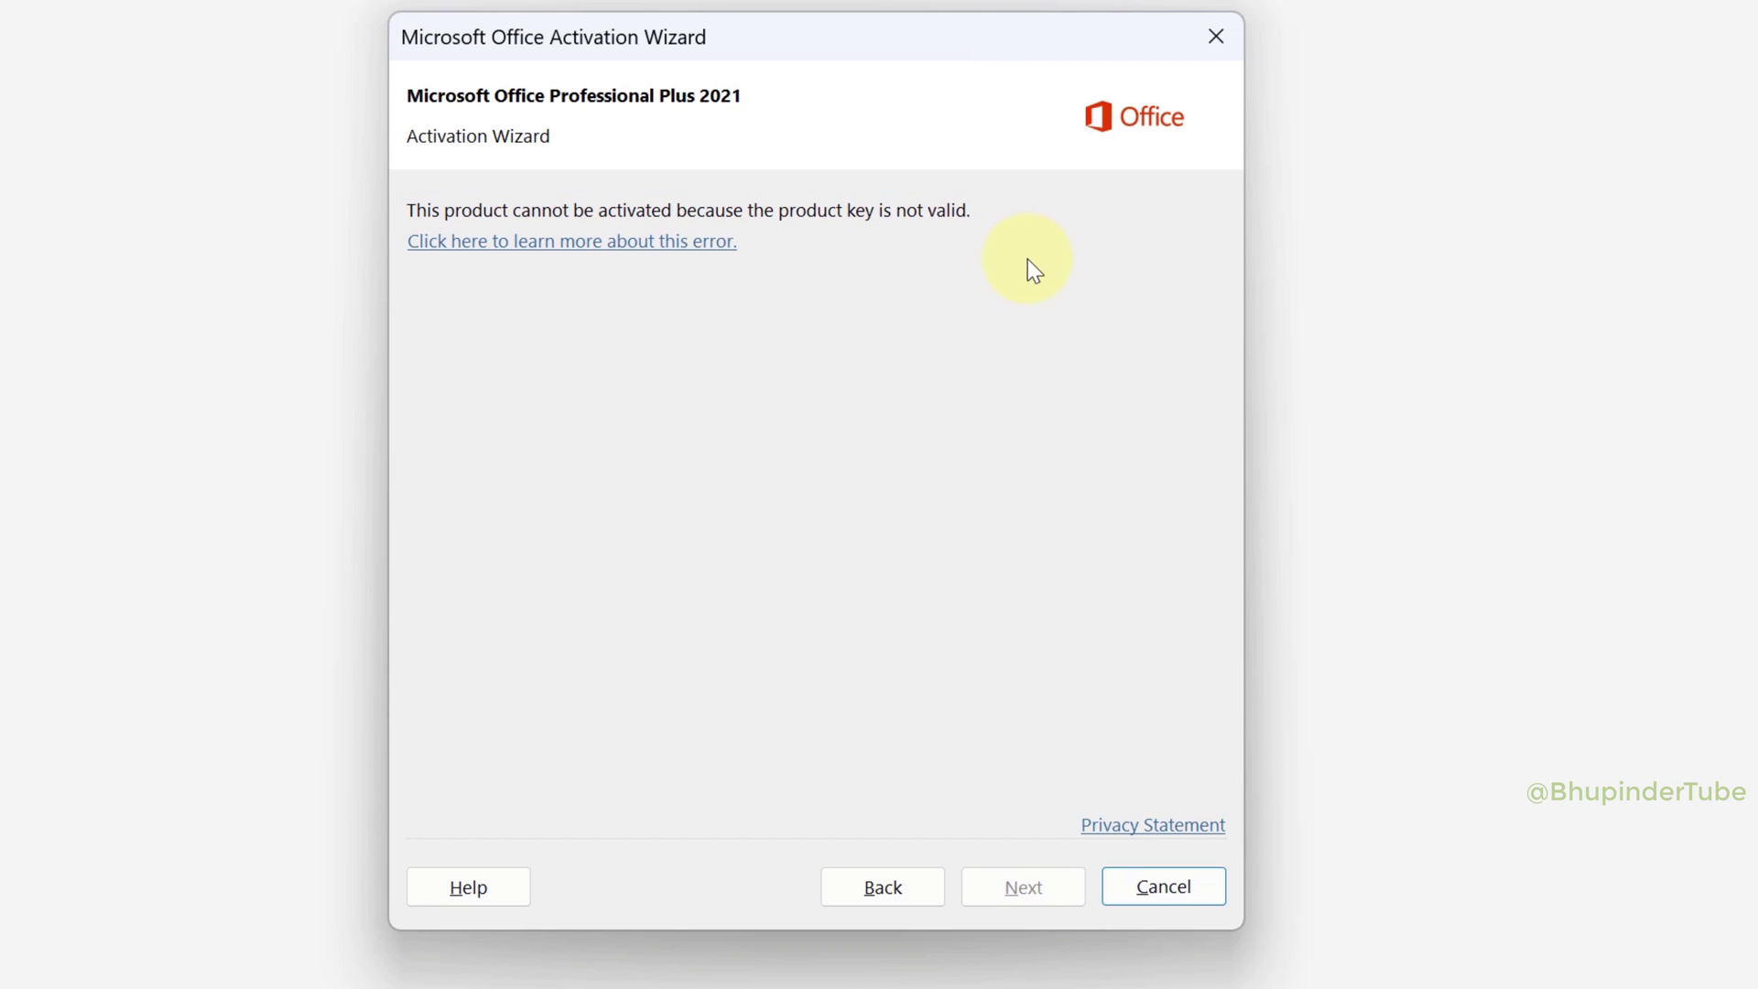
Step: Close the failed wizard, sign out of the Microsoft account, and acknowledge the restart notice
click(1216, 37)
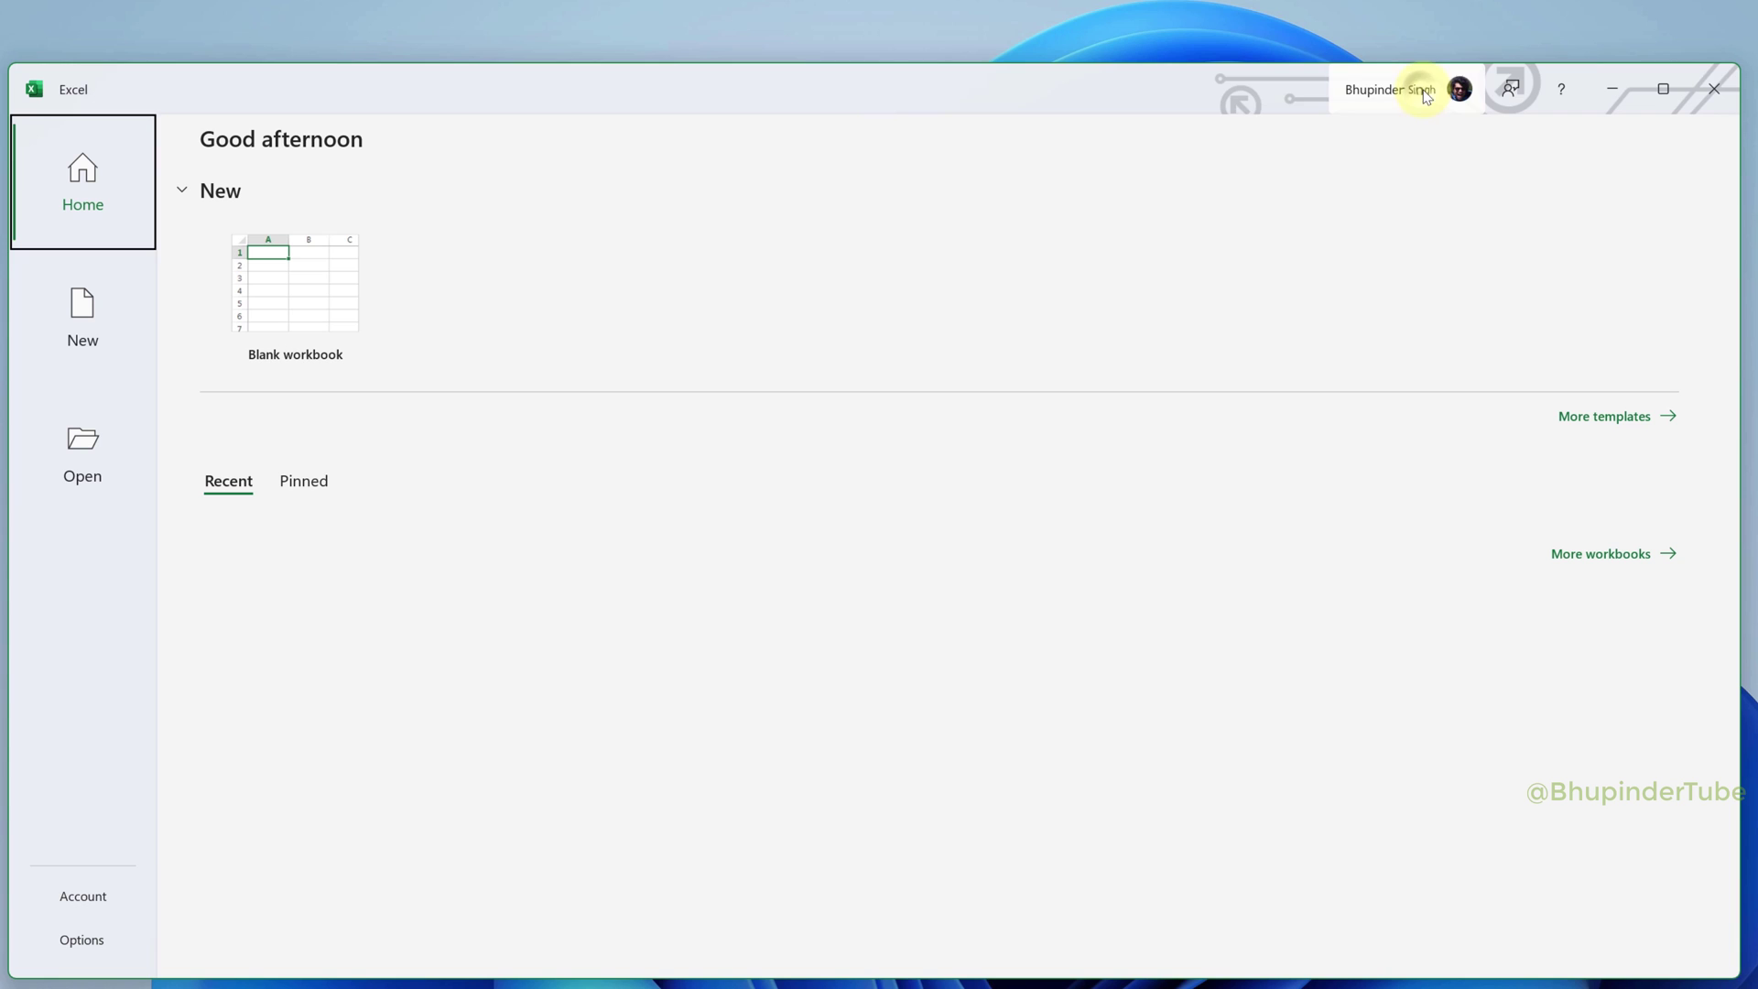
click(1424, 91)
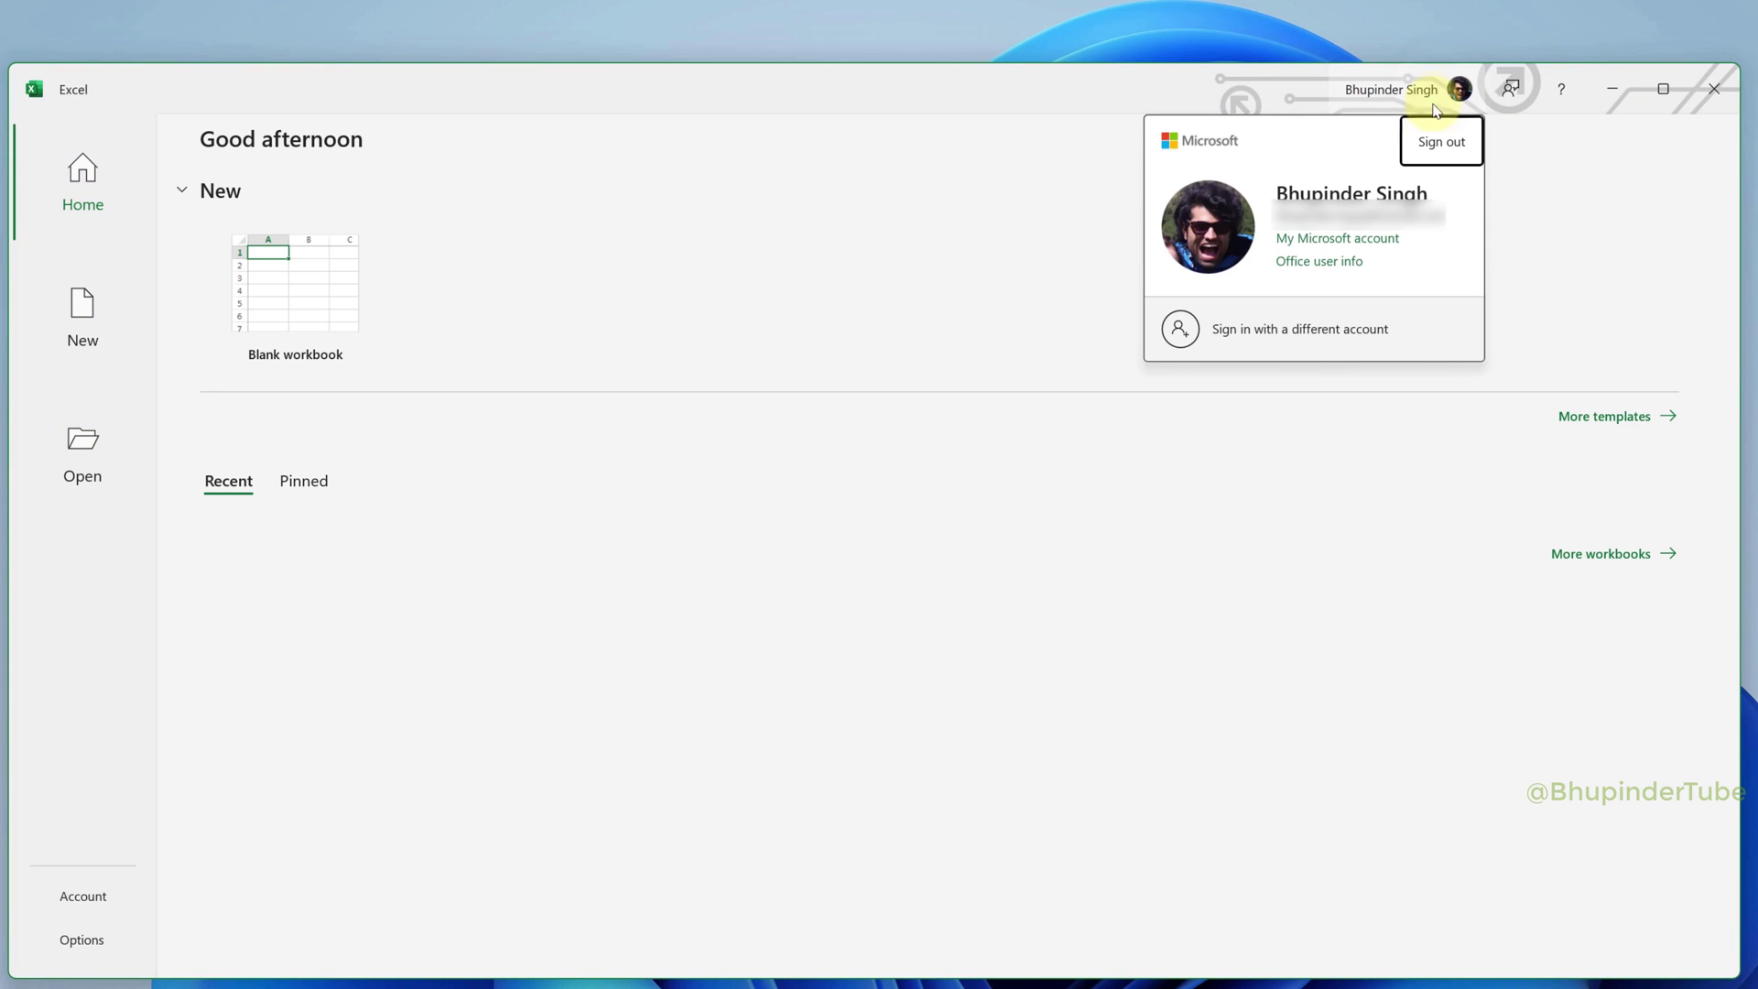
click(1444, 142)
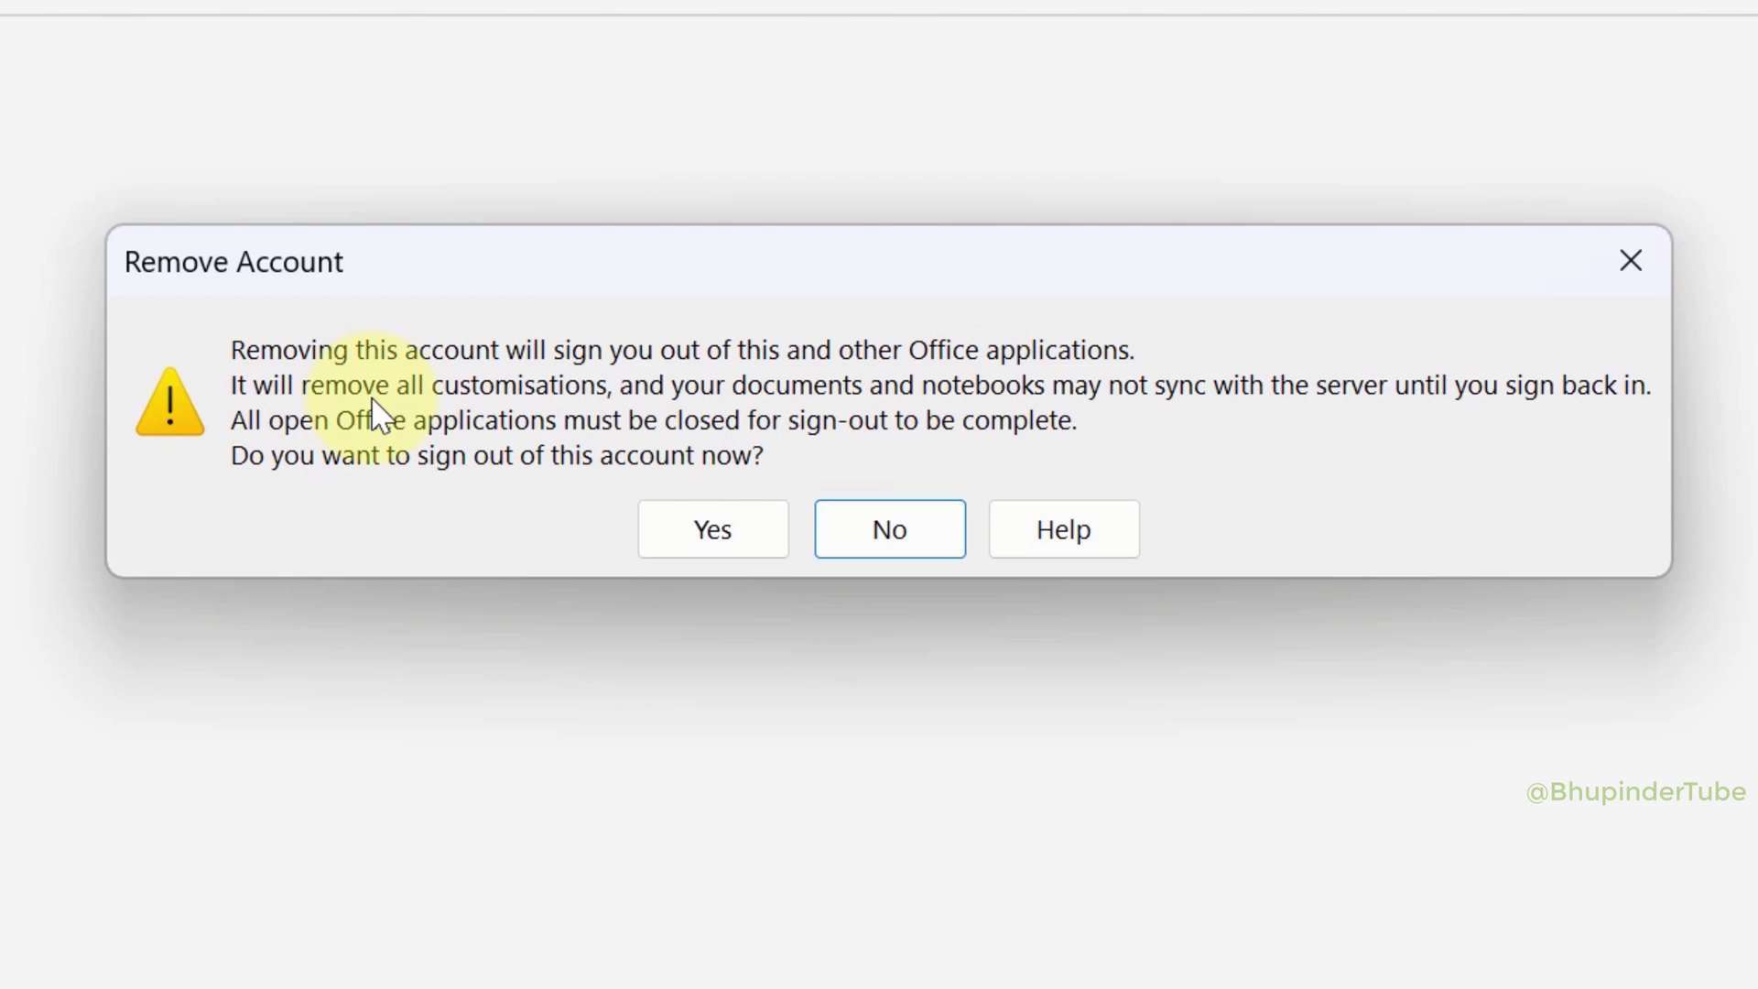
click(712, 528)
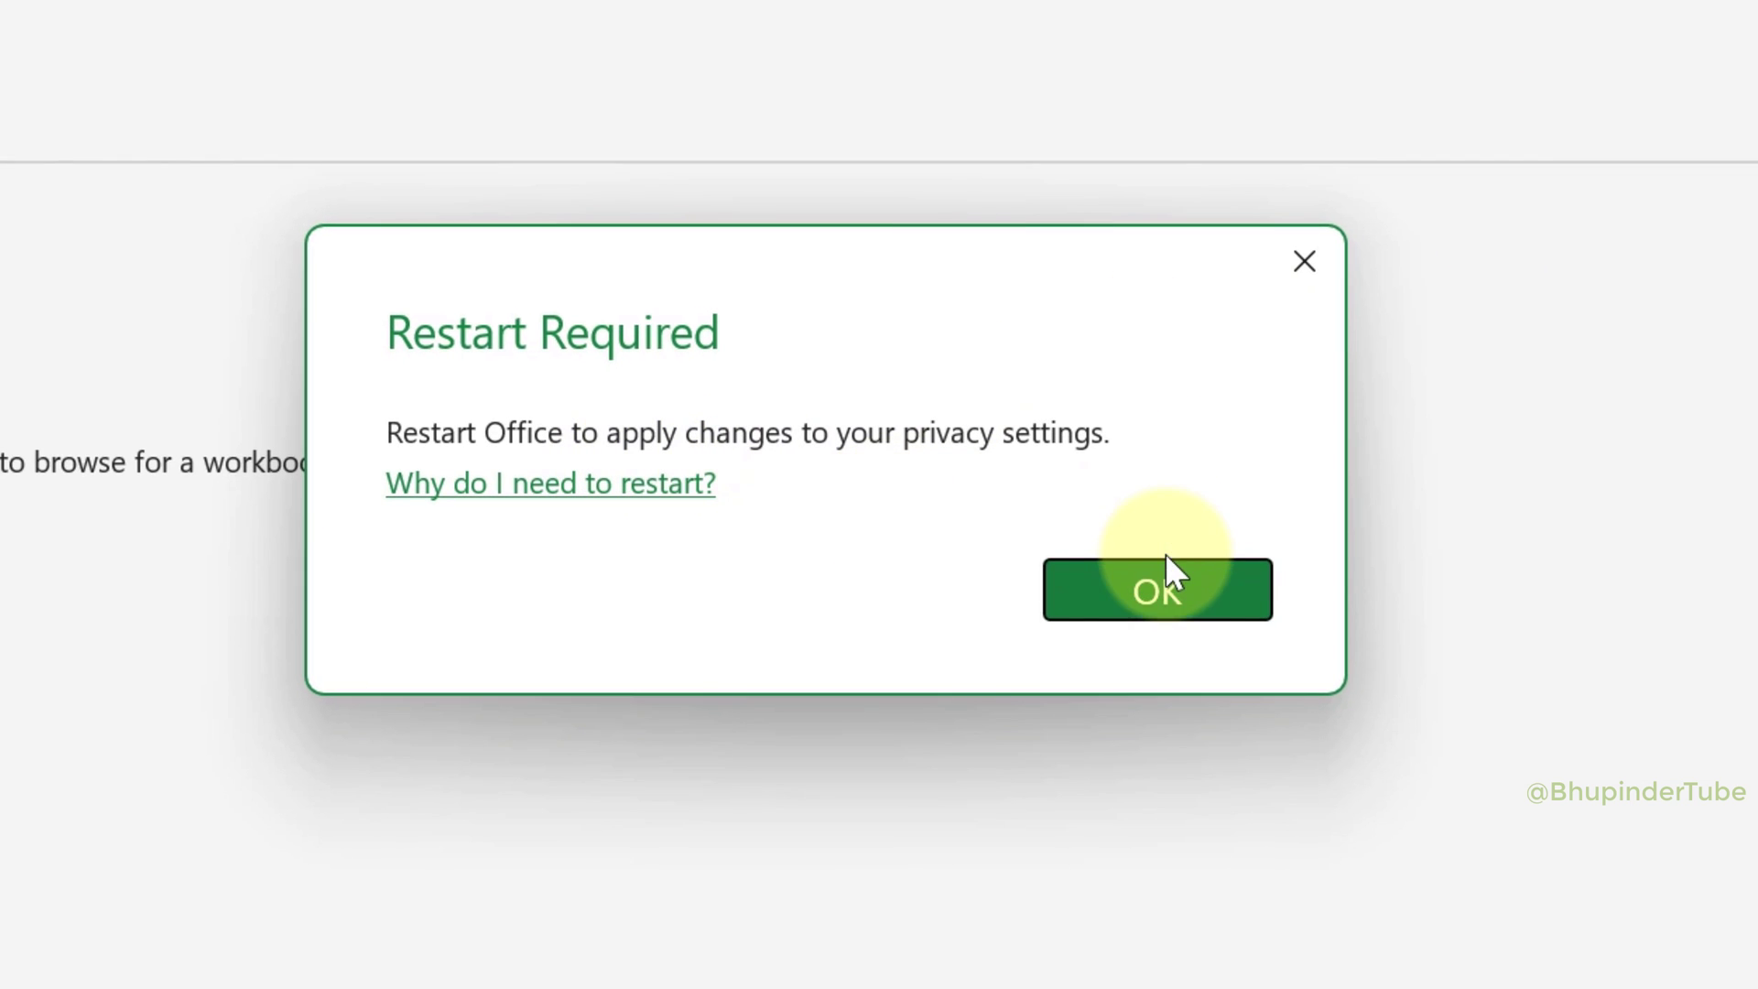
click(1133, 590)
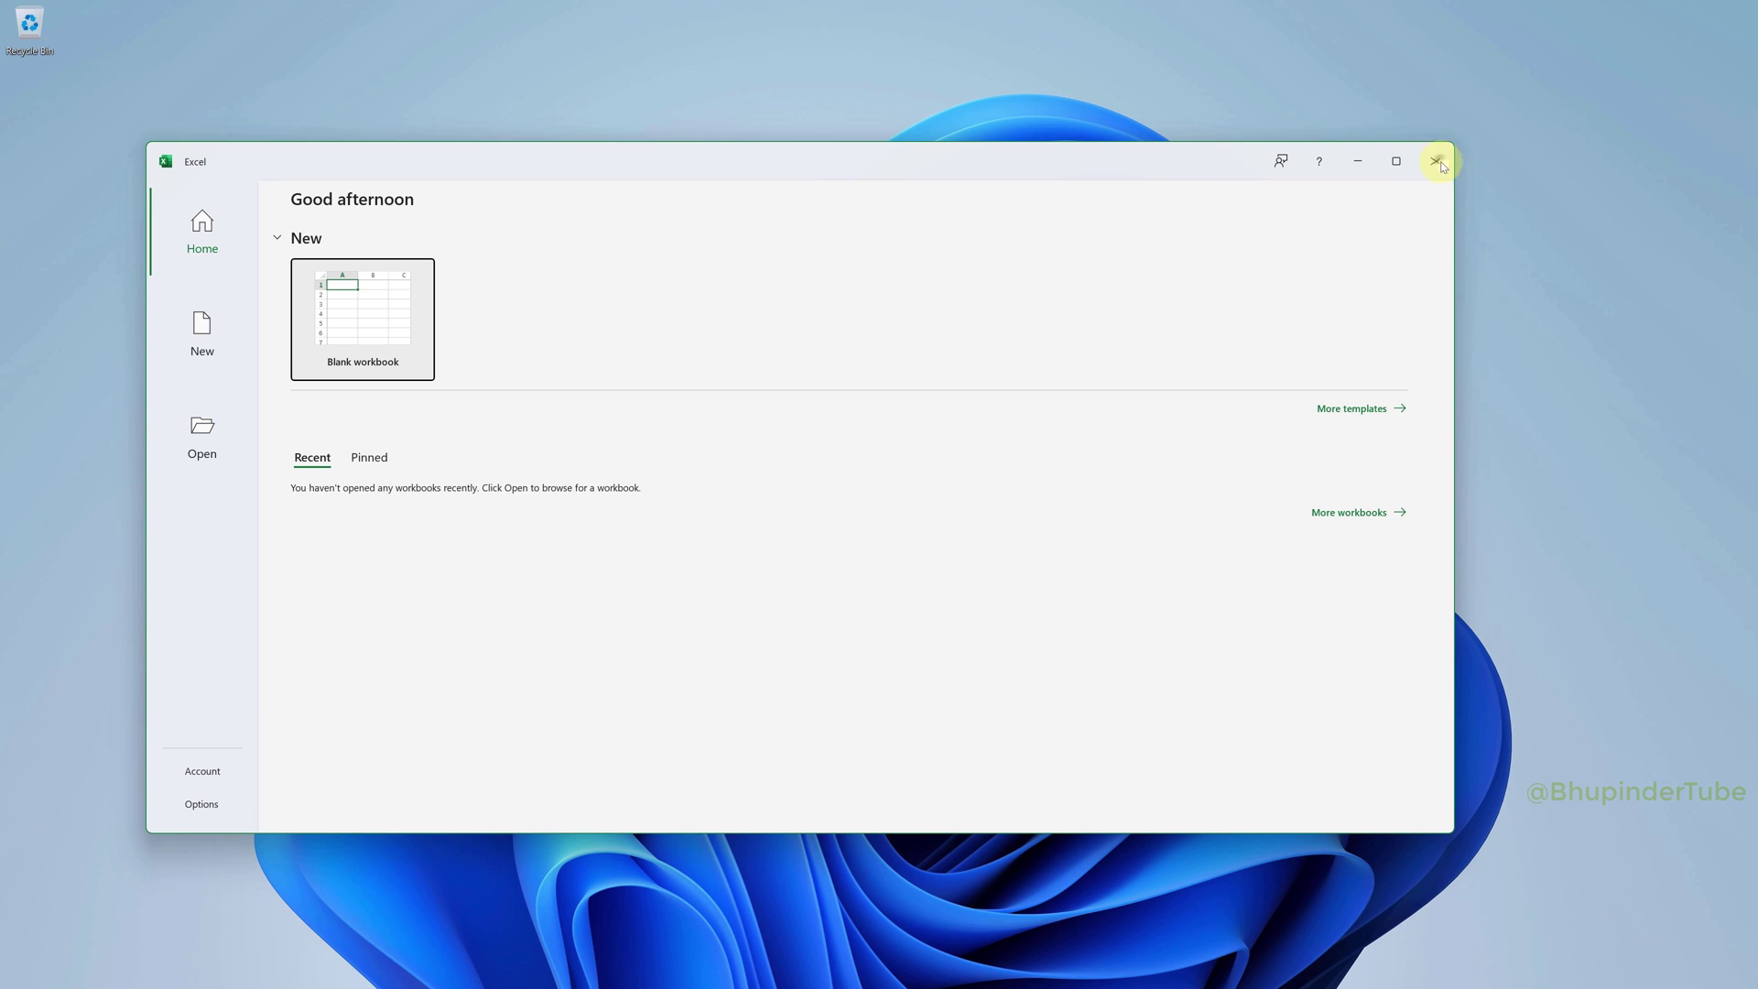
Step: Close Excel and relaunch it from Start > All apps
click(1439, 162)
click(523, 969)
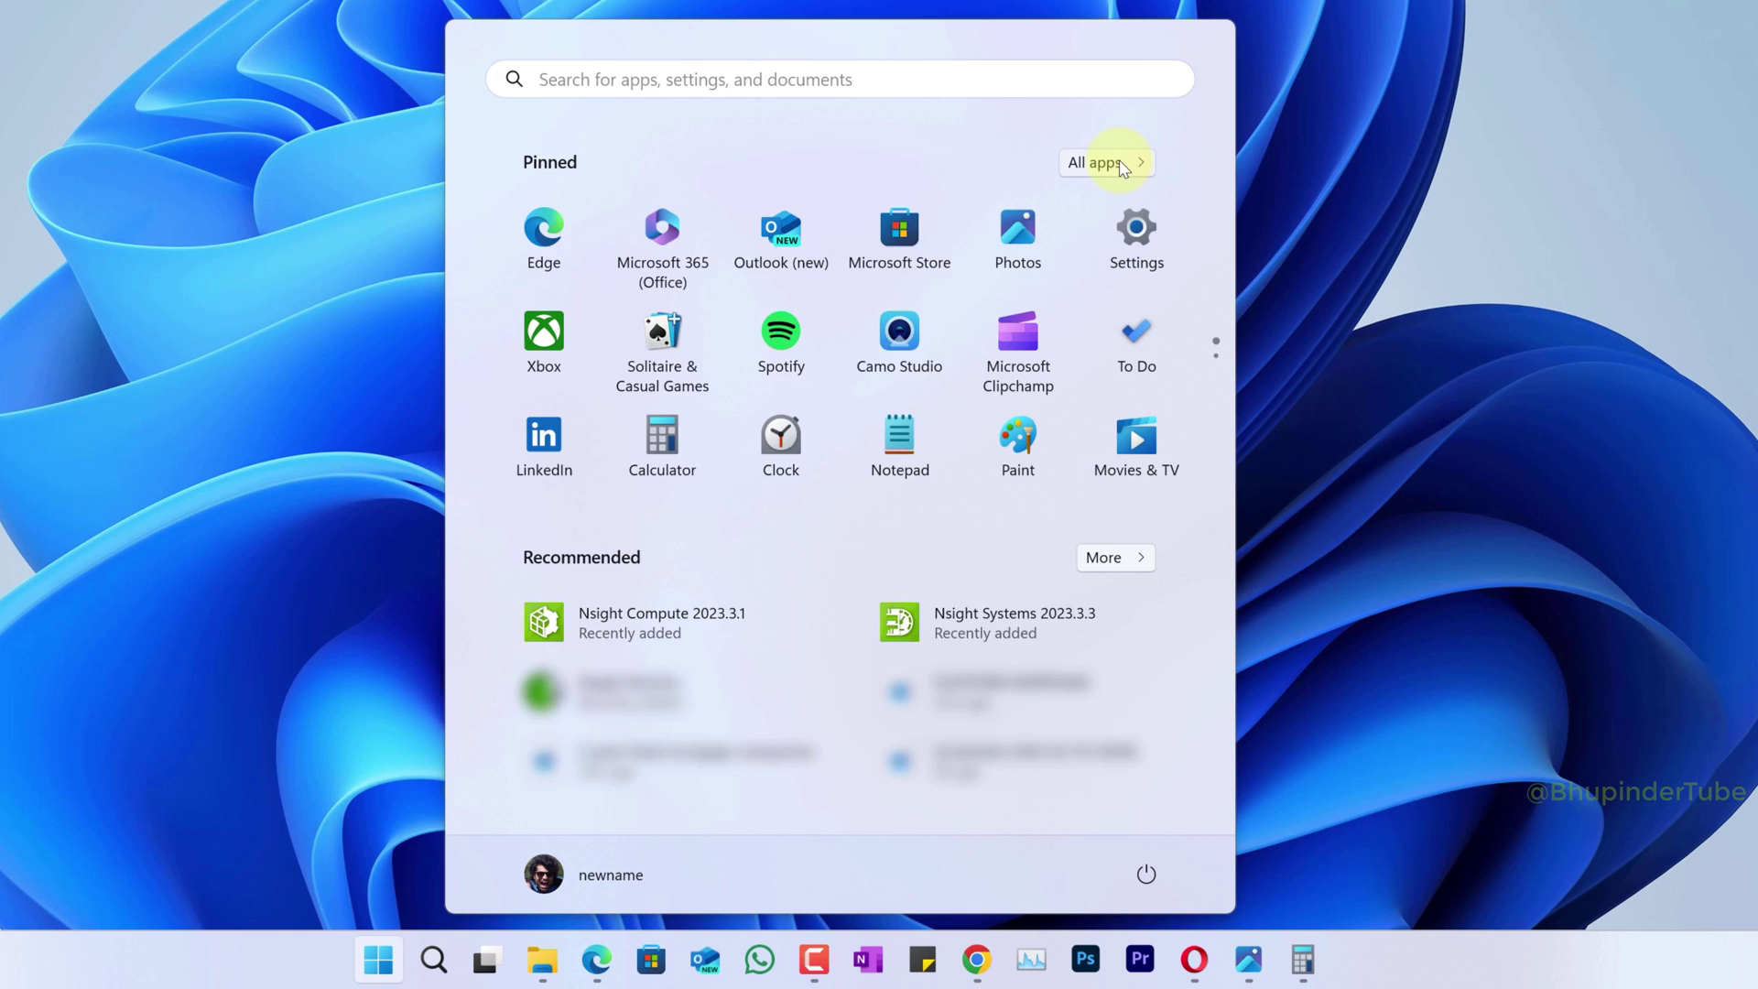
click(1109, 163)
scroll(963, 454, down, 5)
scroll(948, 494, down, 2)
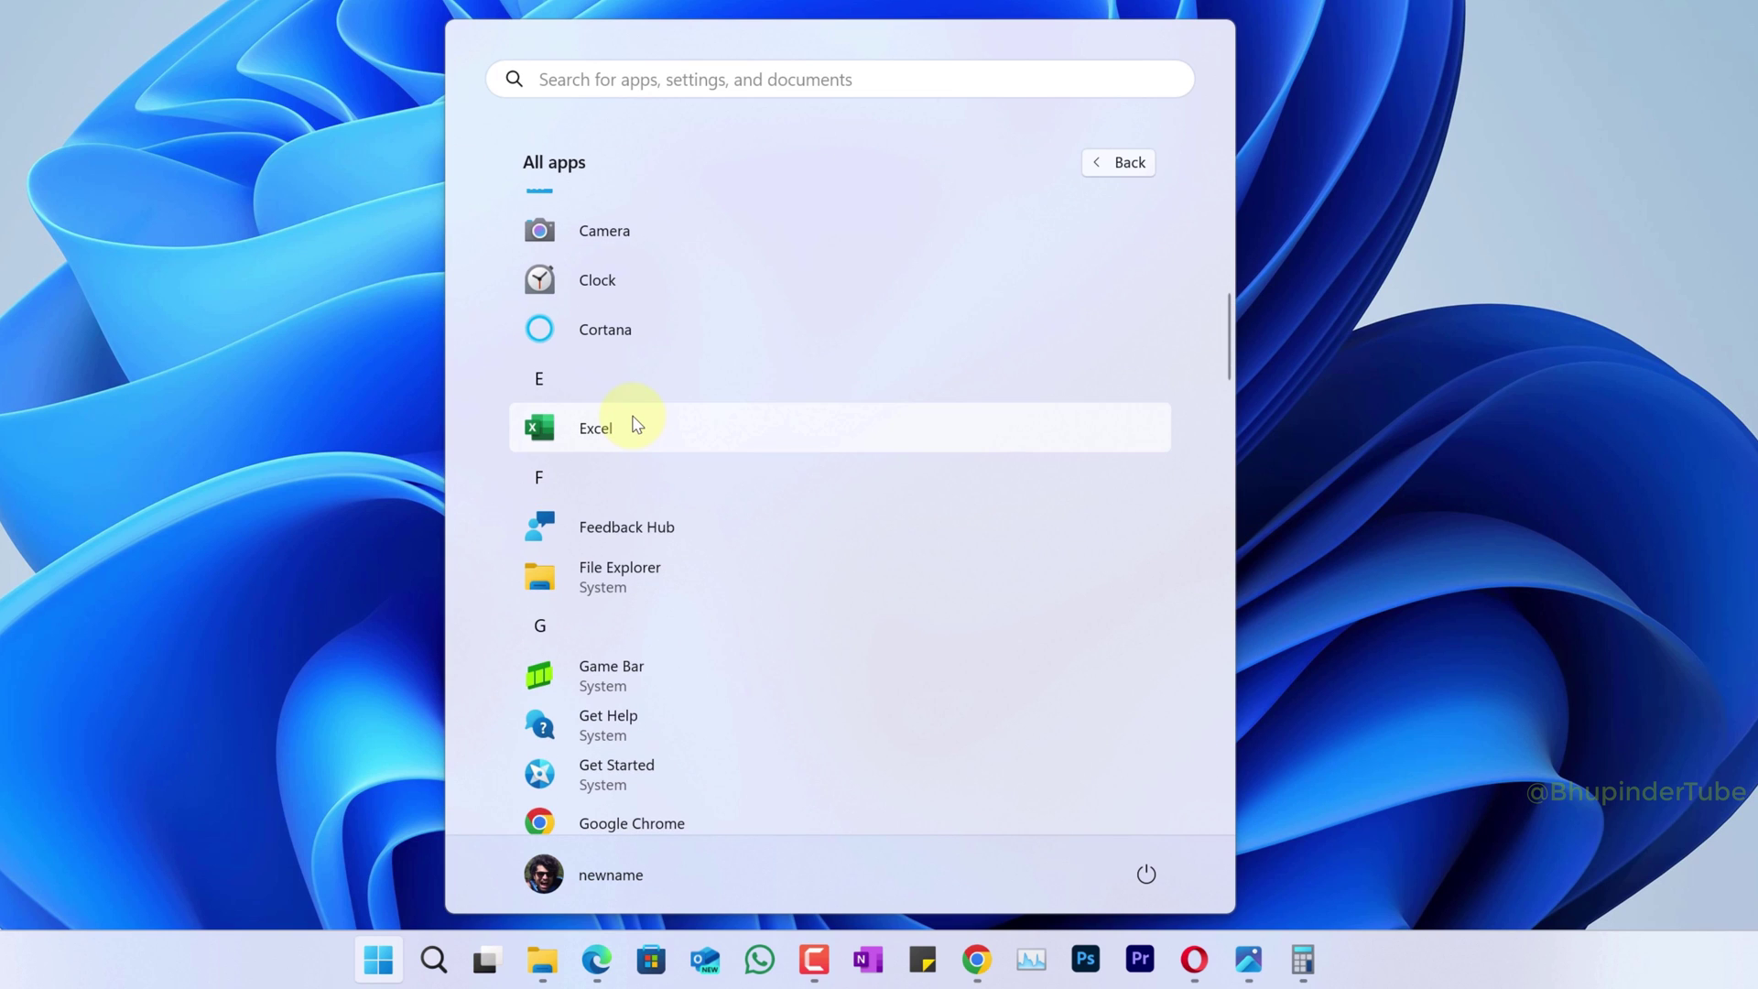
click(633, 423)
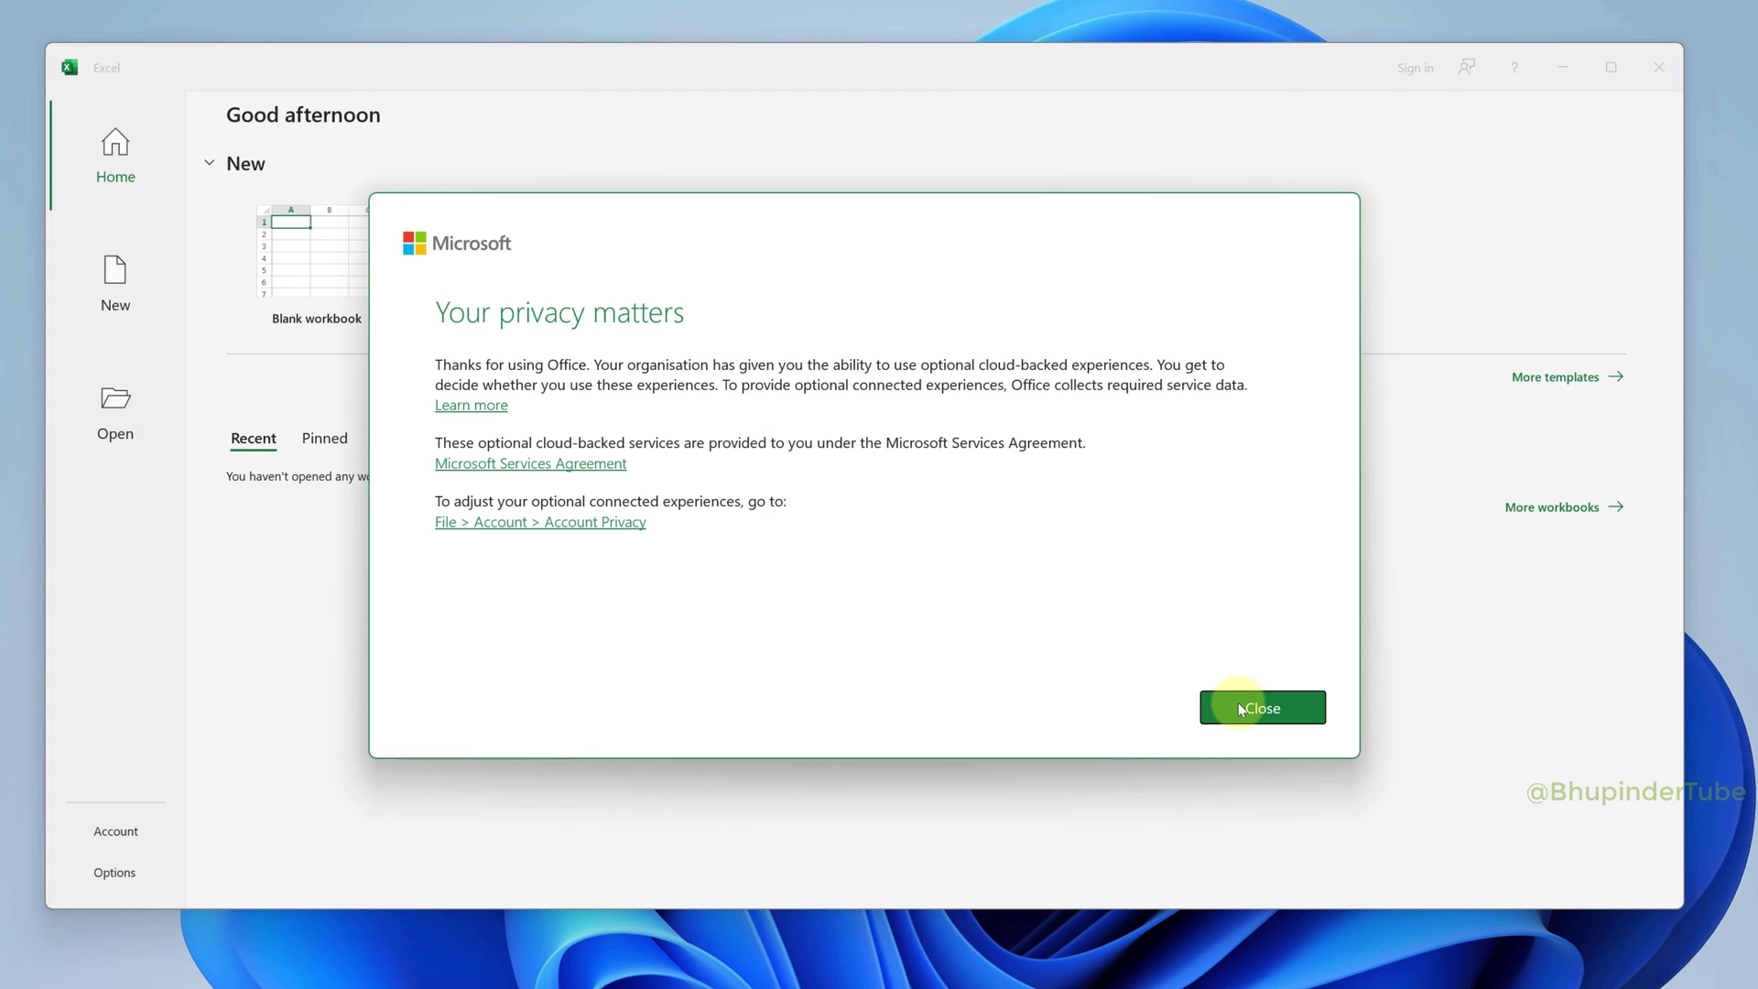
Step: Dismiss the privacy notice and activation wizard, then view the Account page
click(1242, 709)
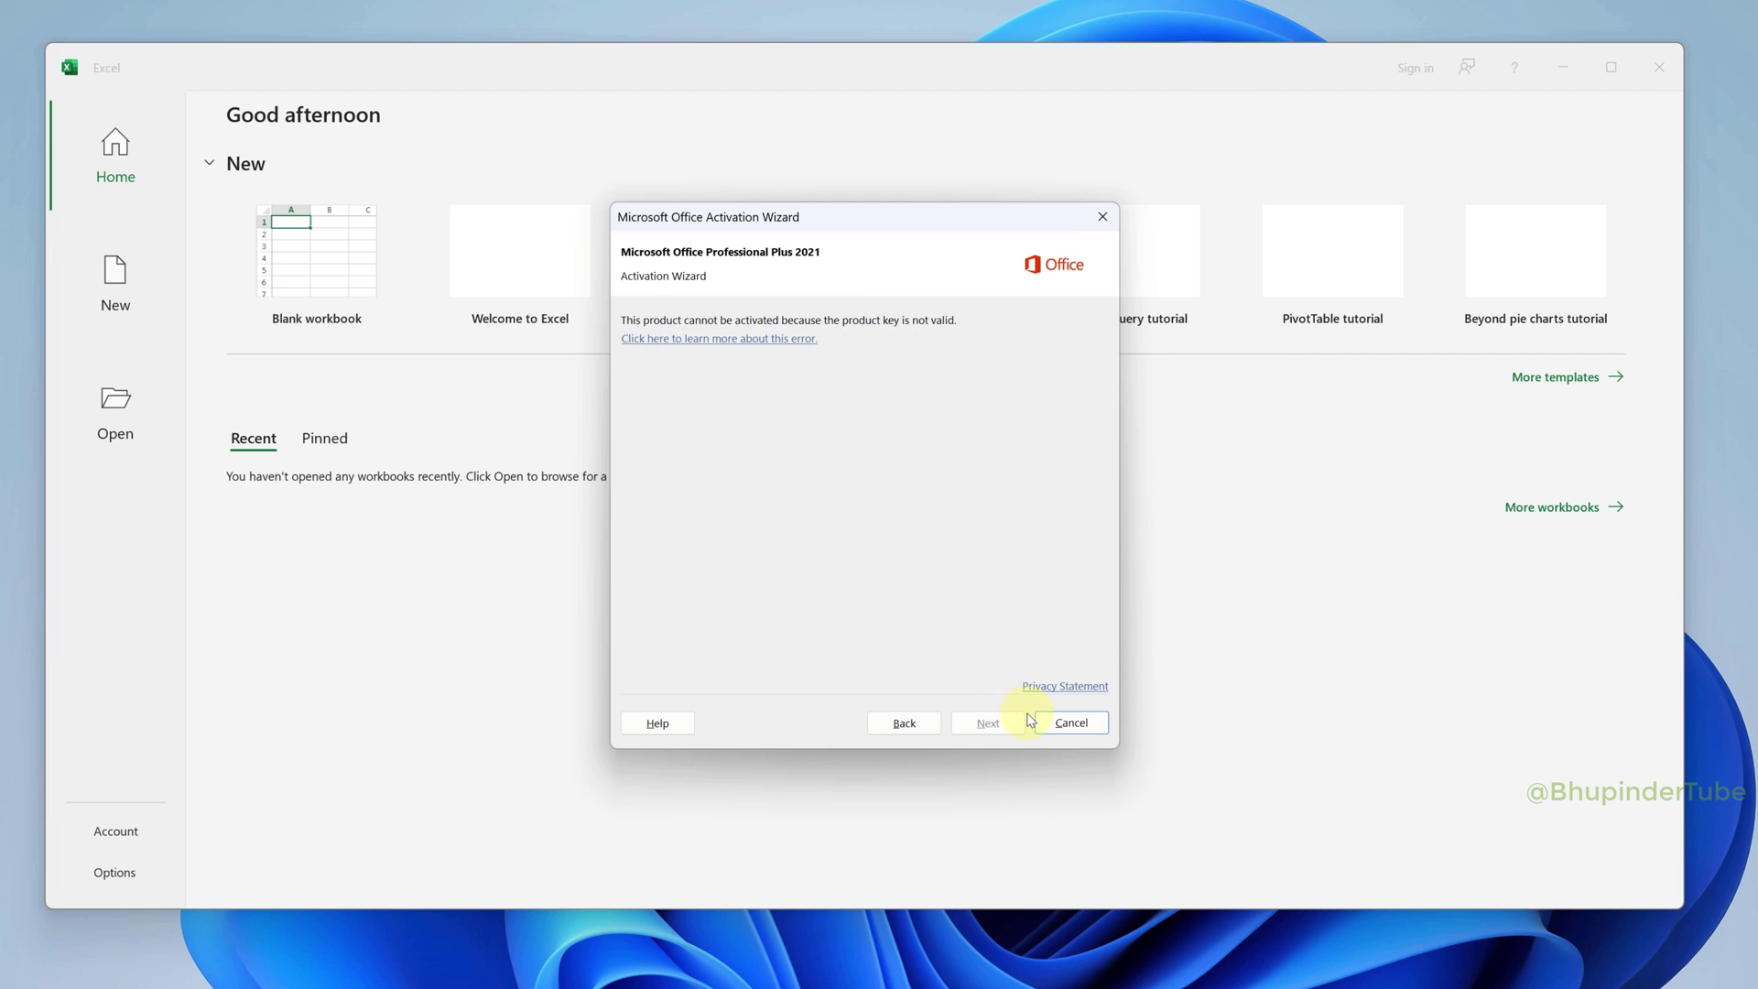
click(1071, 723)
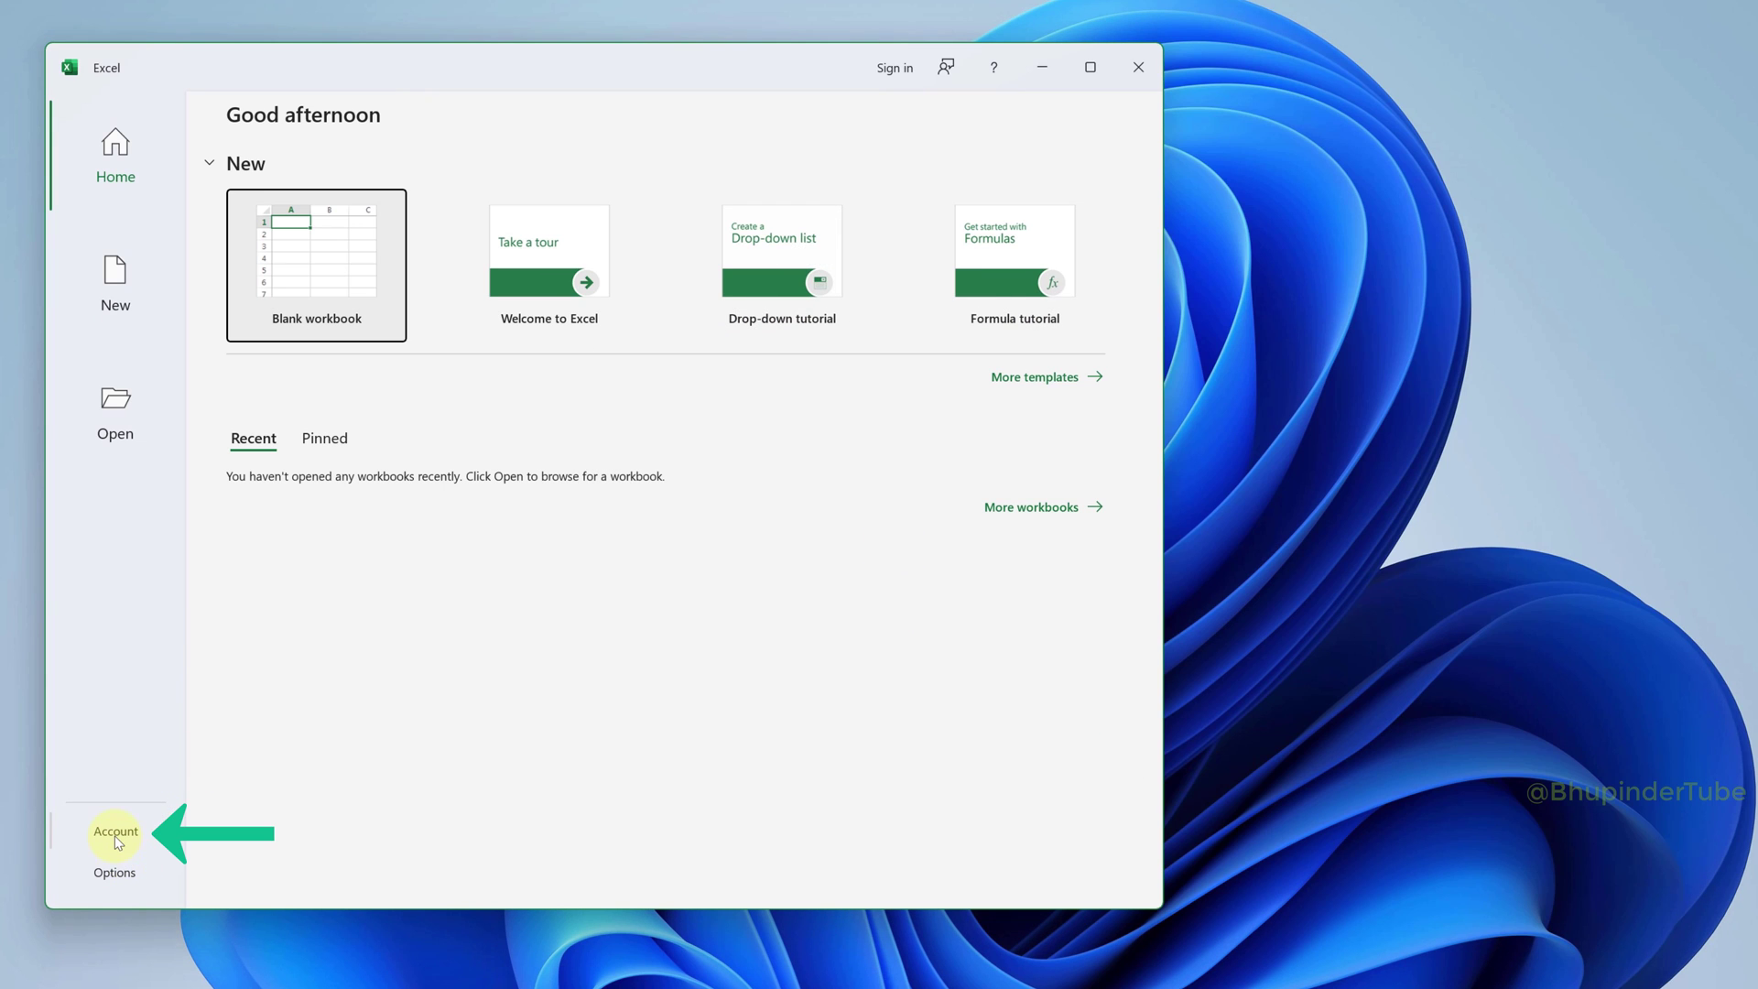
click(119, 836)
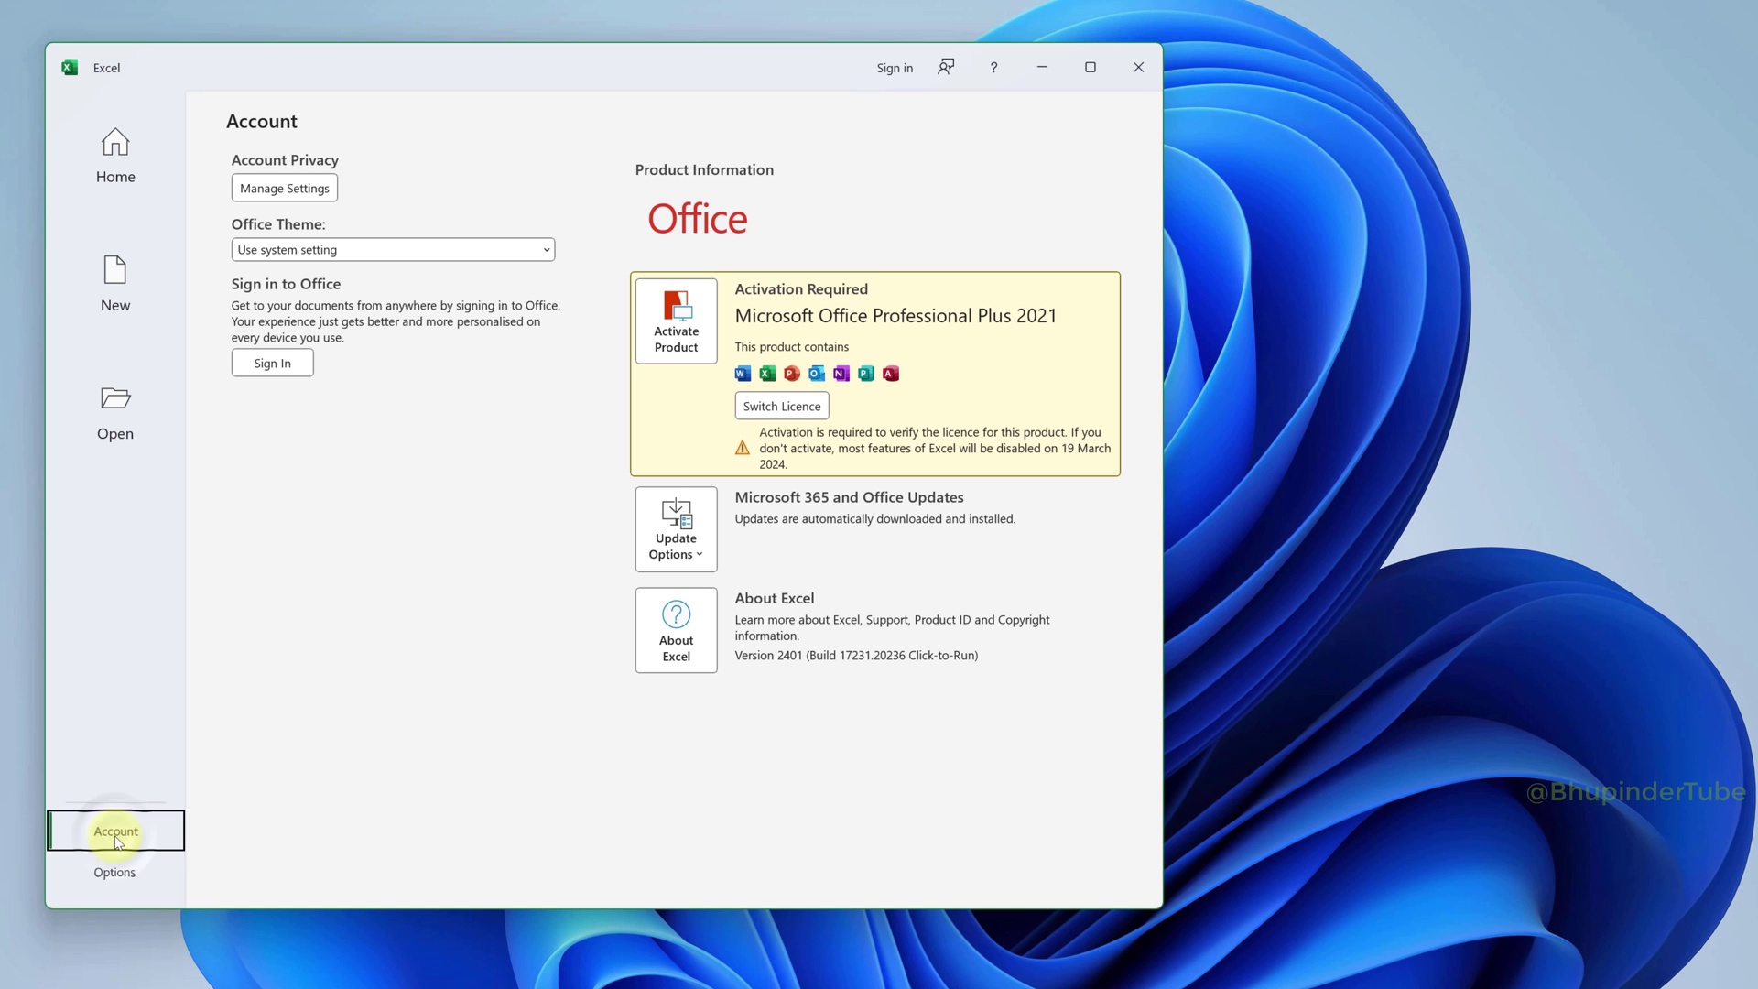
Step: Switch the licence by pasting a new product key and submitting it with Activate Office
click(780, 407)
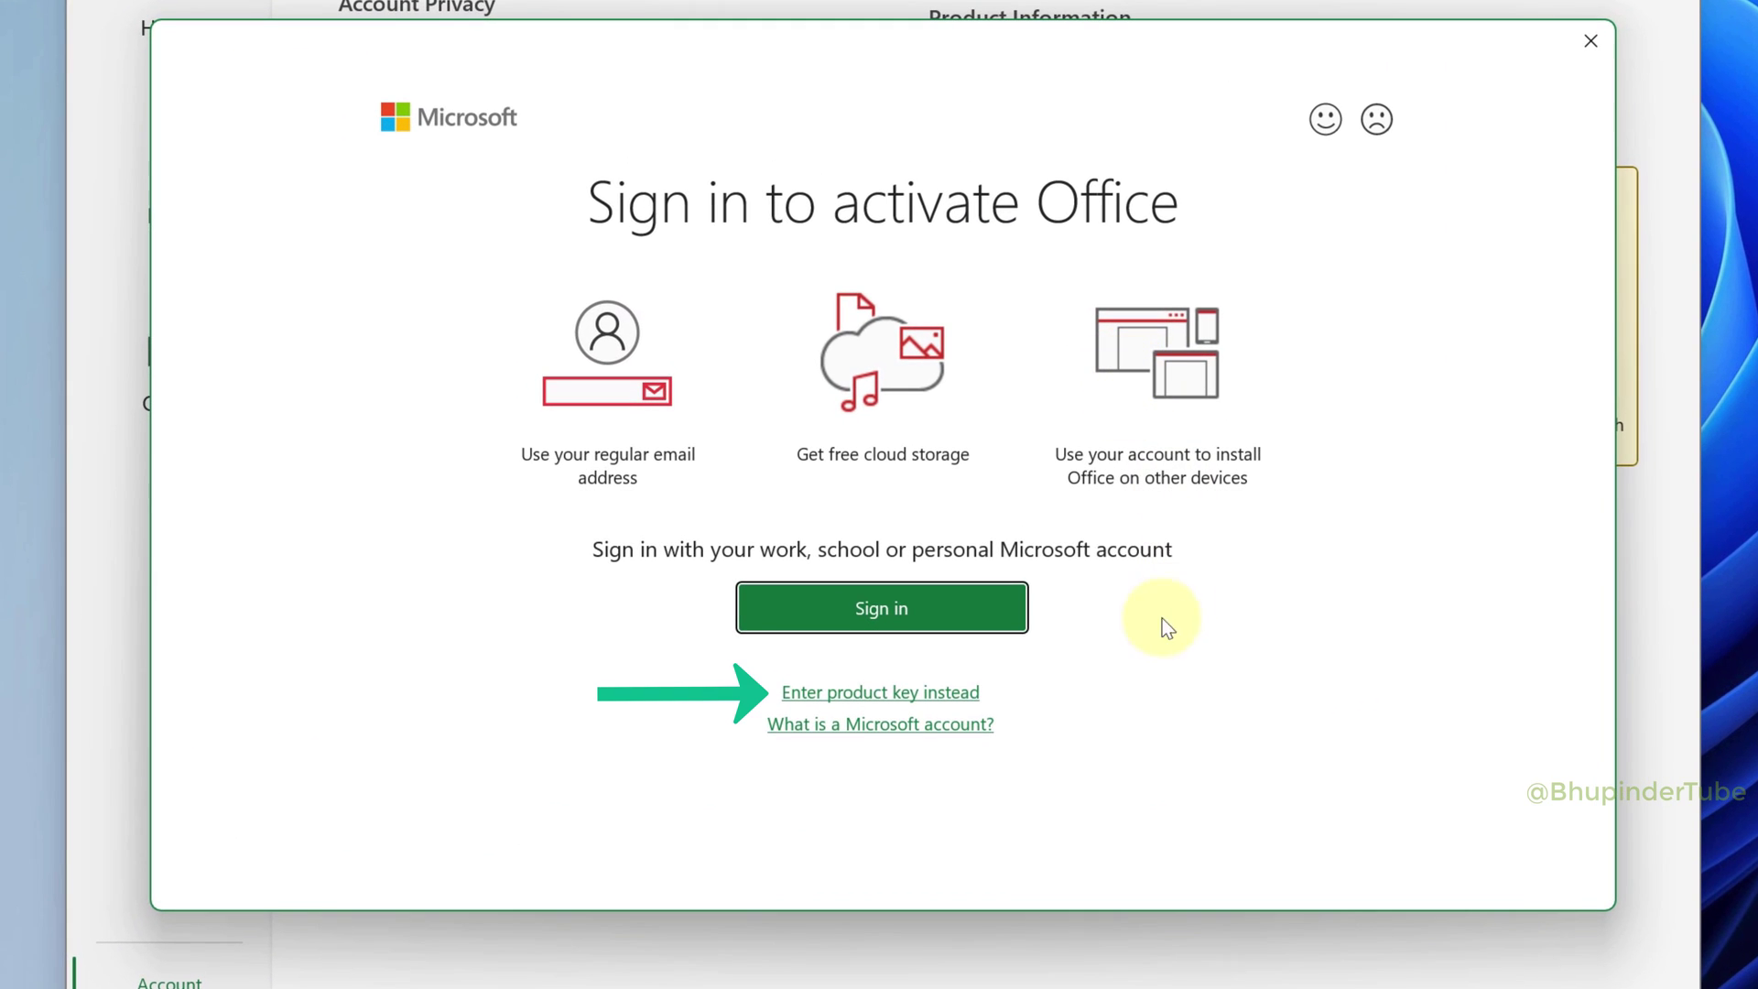
click(879, 694)
key(ctrl+v)
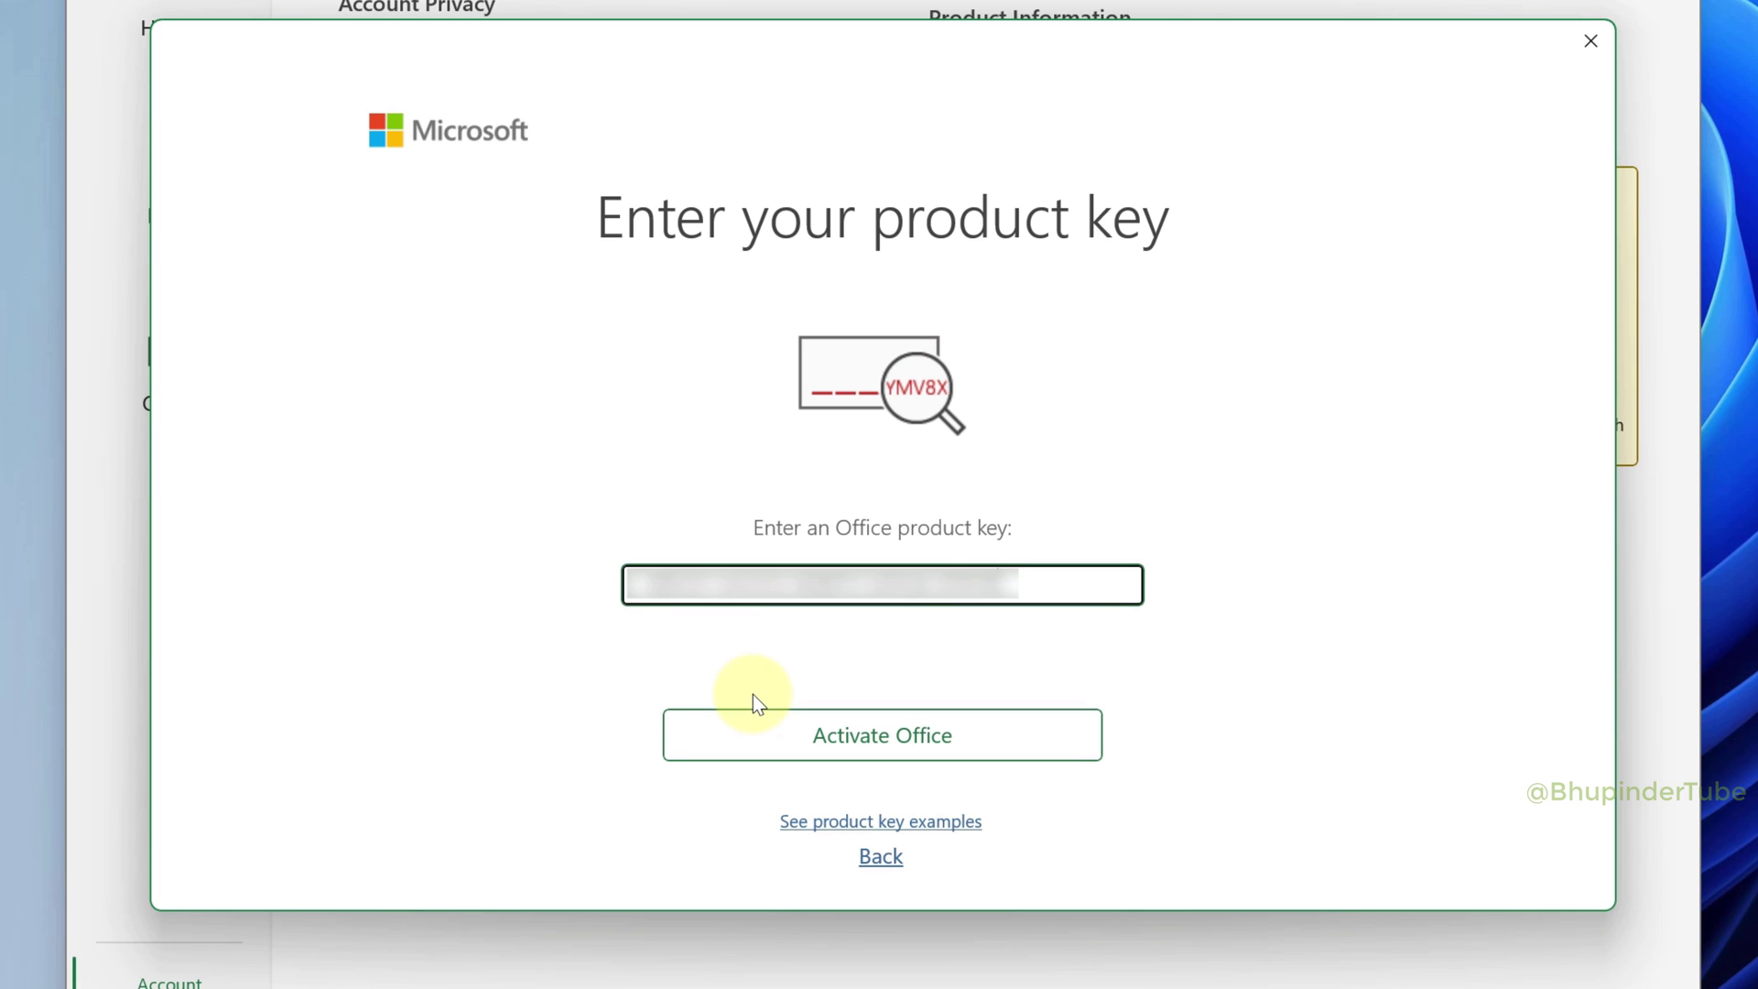
click(867, 735)
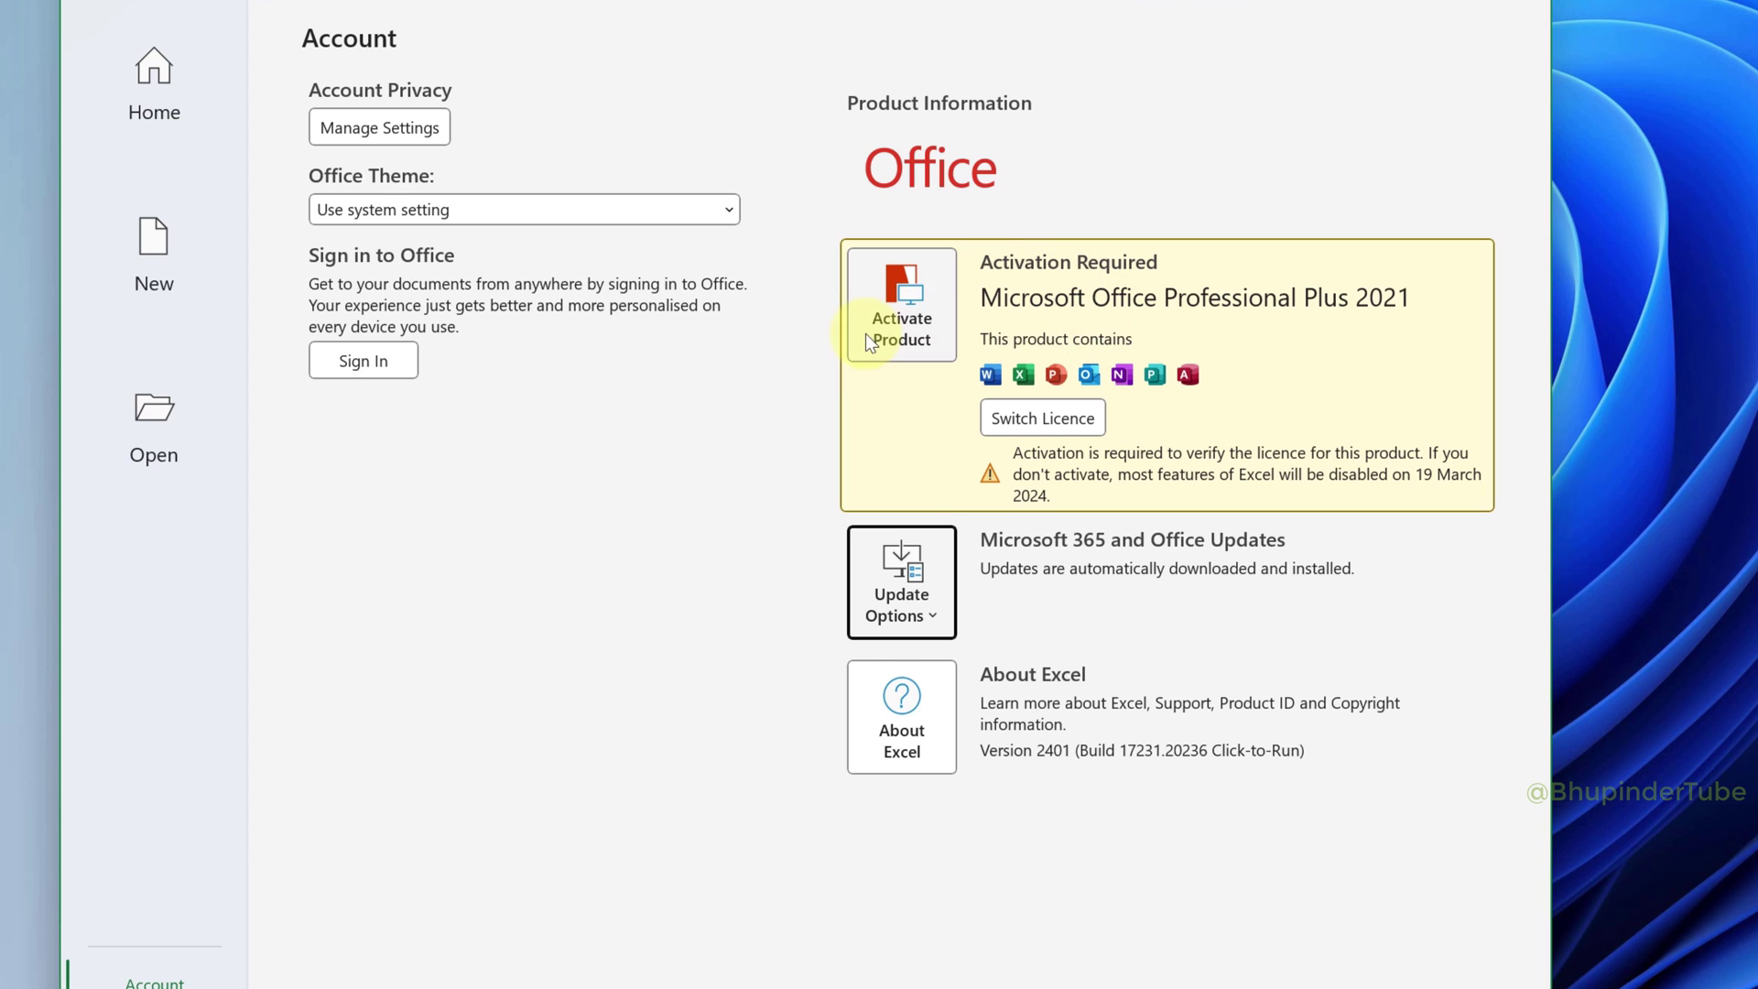
Step: Activate Office Professional Plus 2021 online via Activate Product and close the success message
click(902, 302)
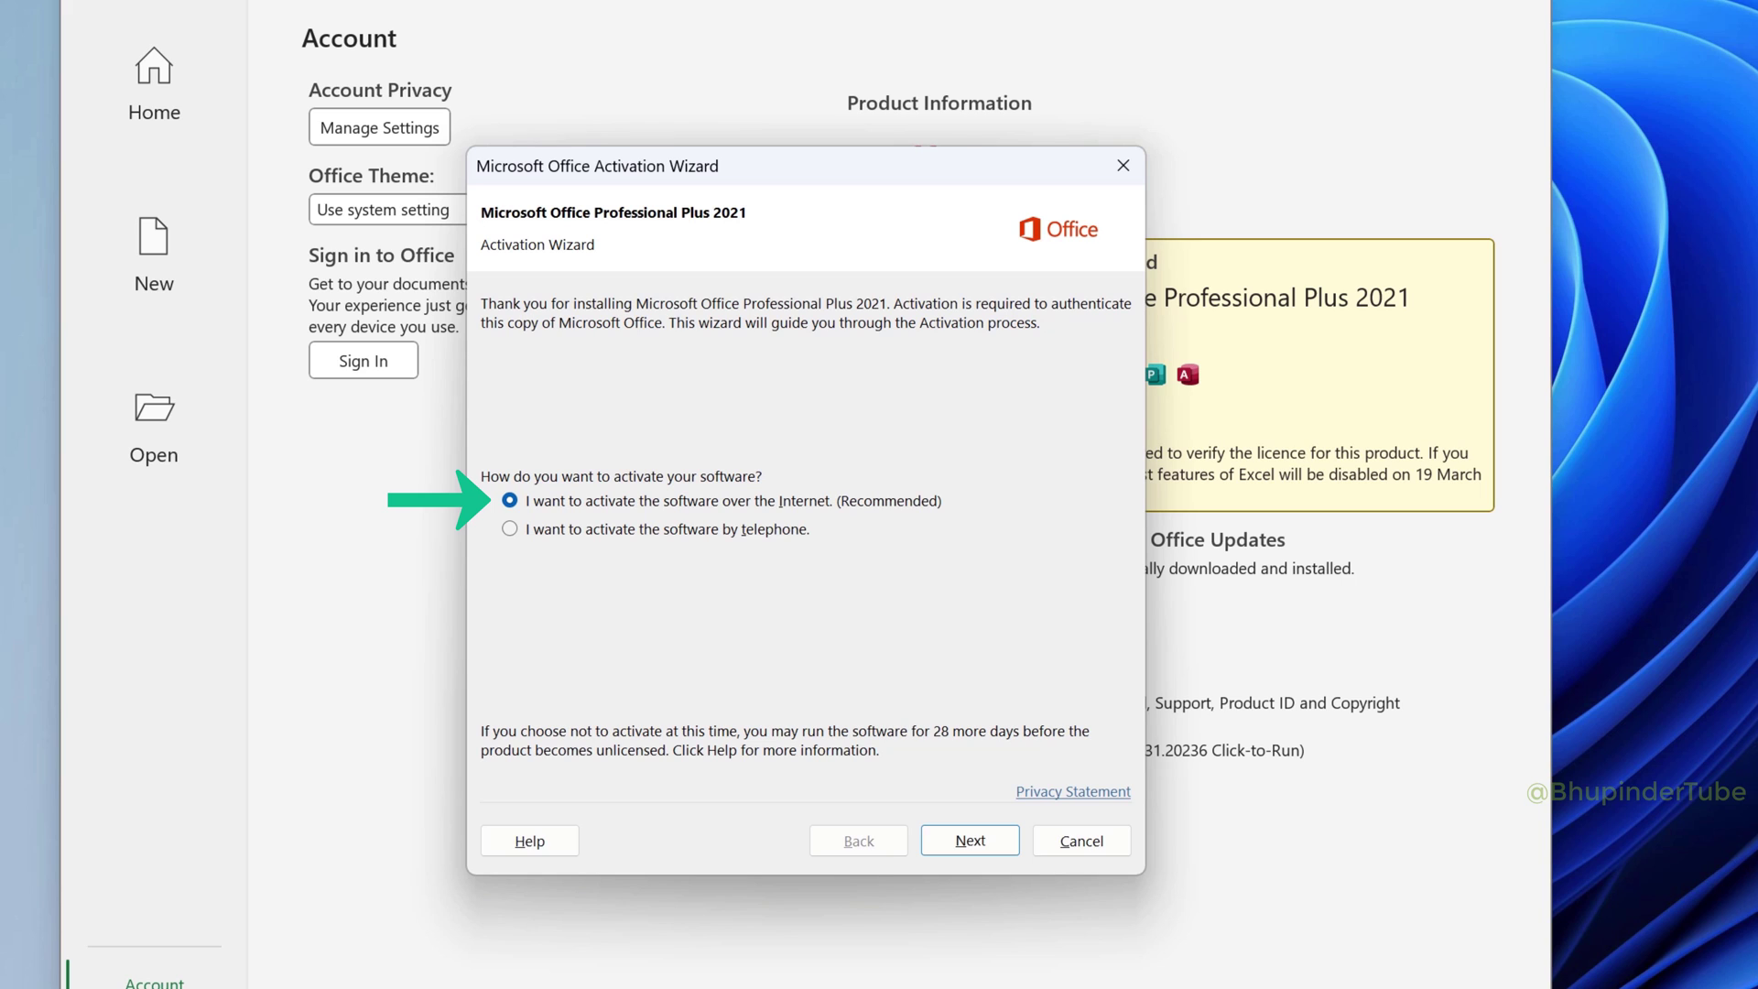
click(974, 842)
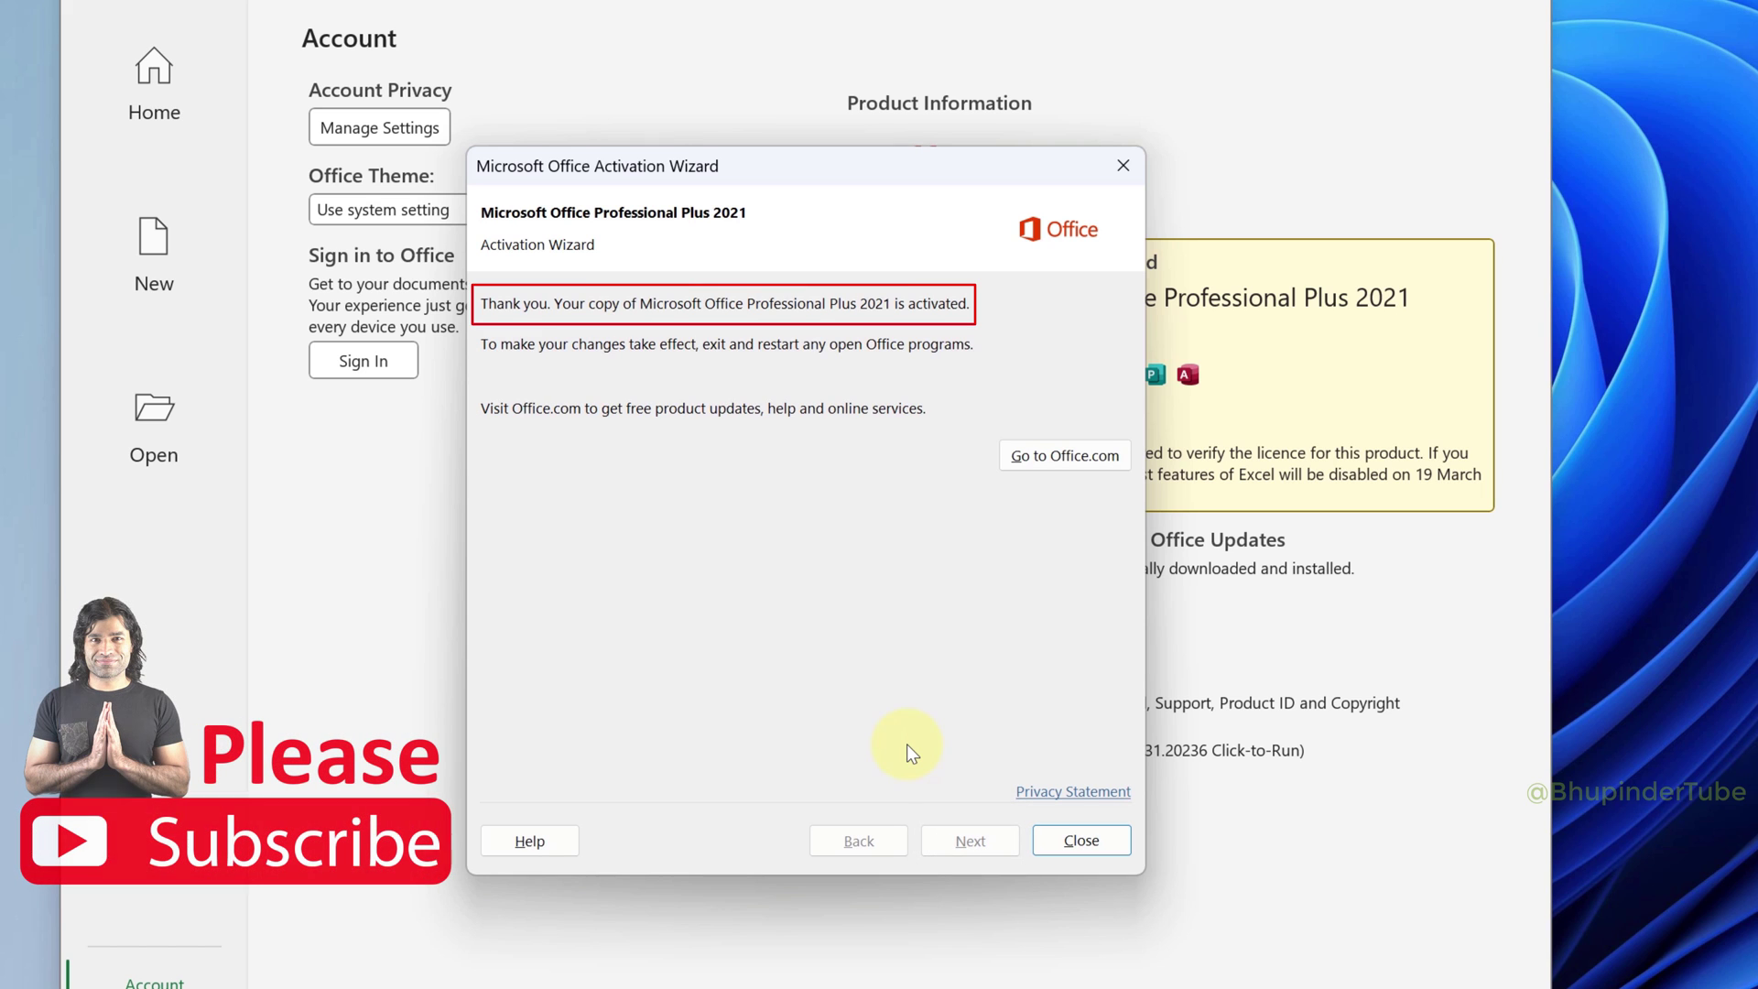
click(1089, 844)
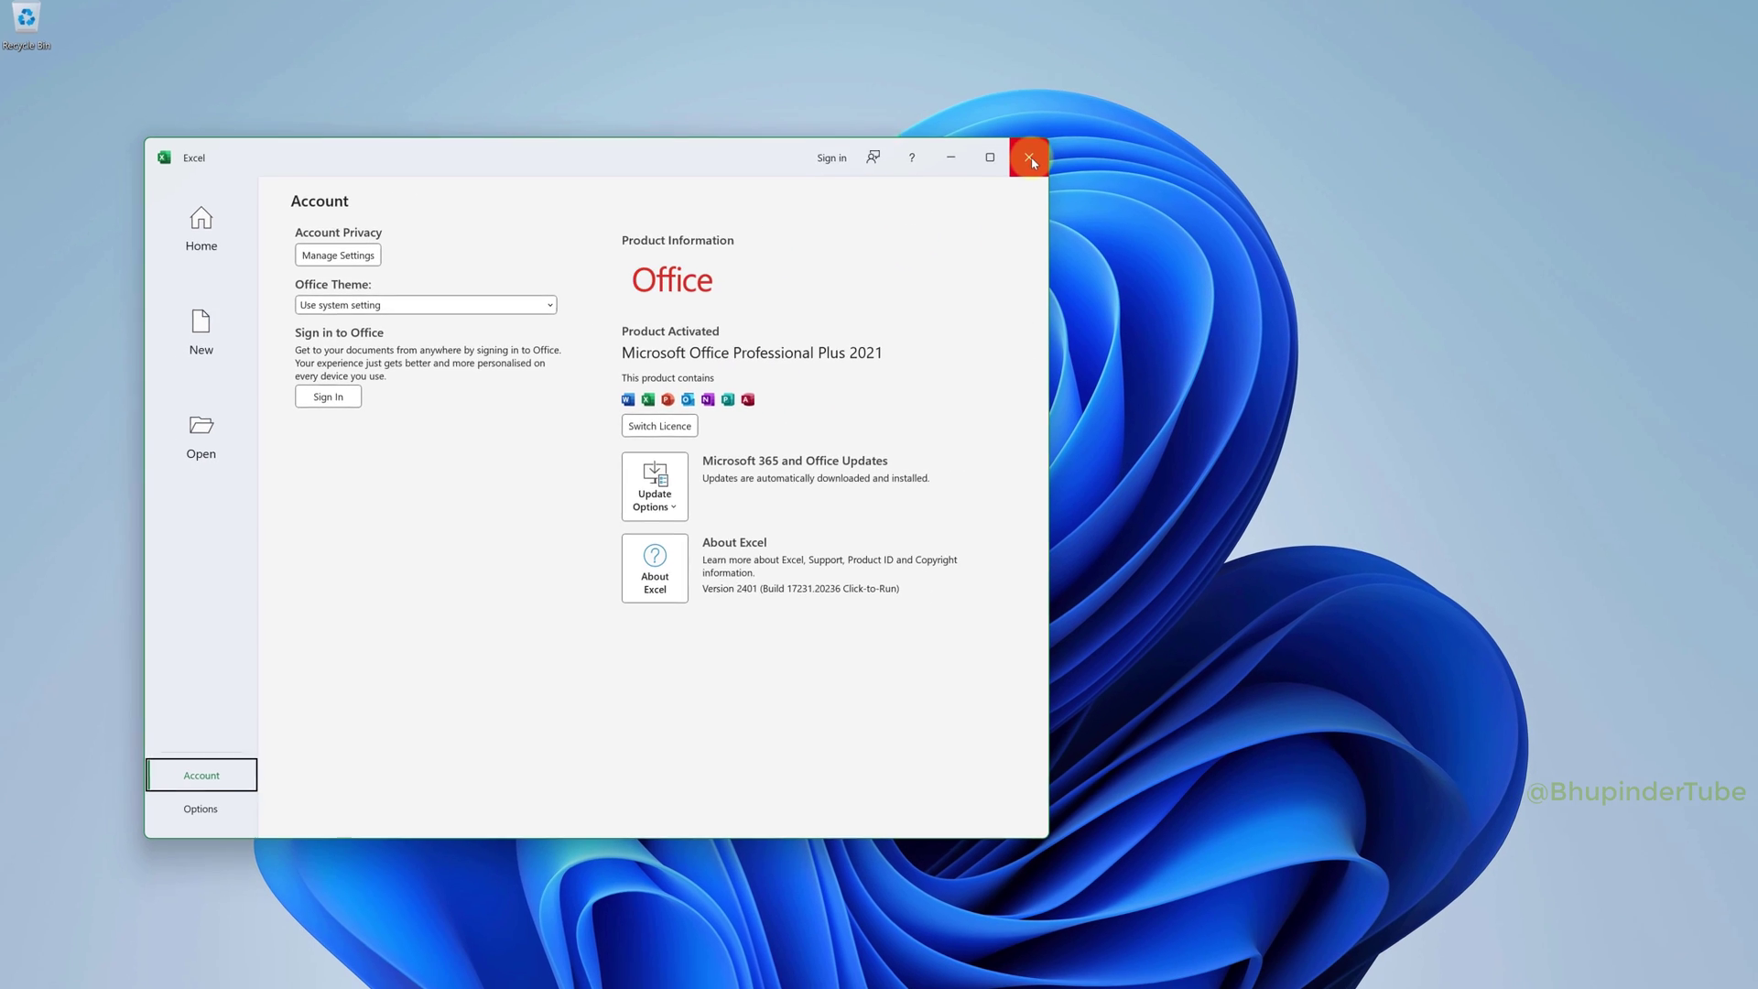
Step: Close Excel, relaunch it, and open a blank workbook, Book1
click(969, 193)
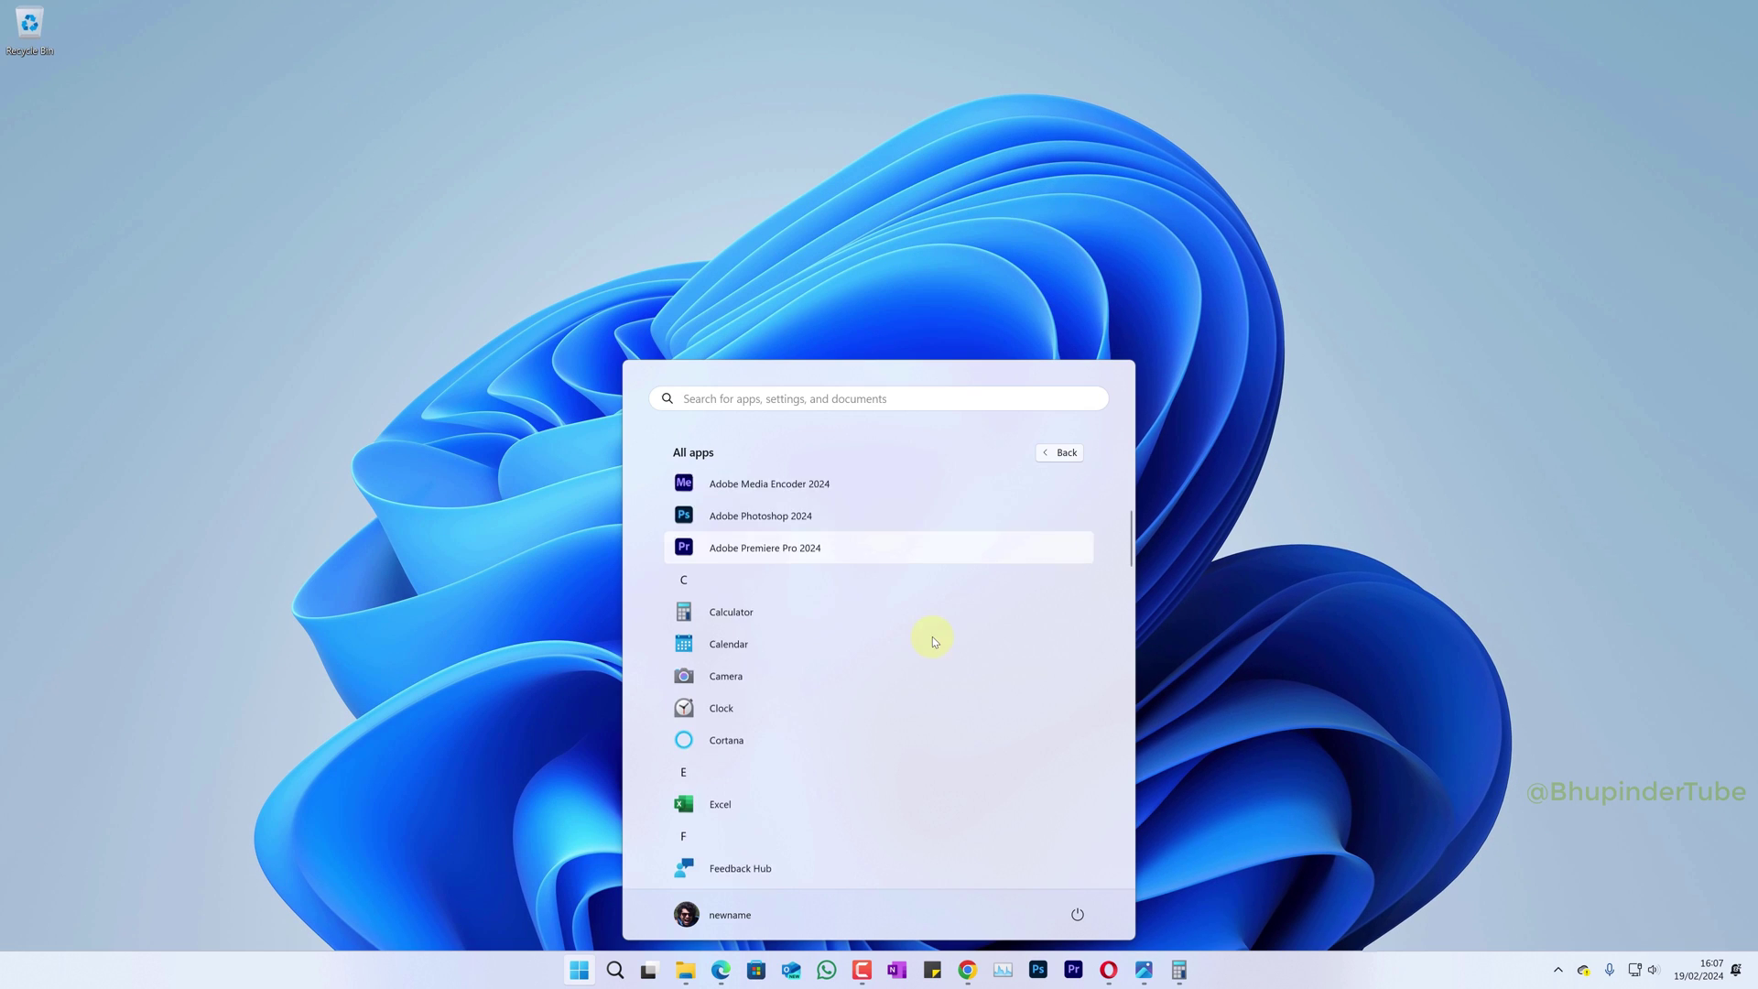
scroll(932, 637, down, 1)
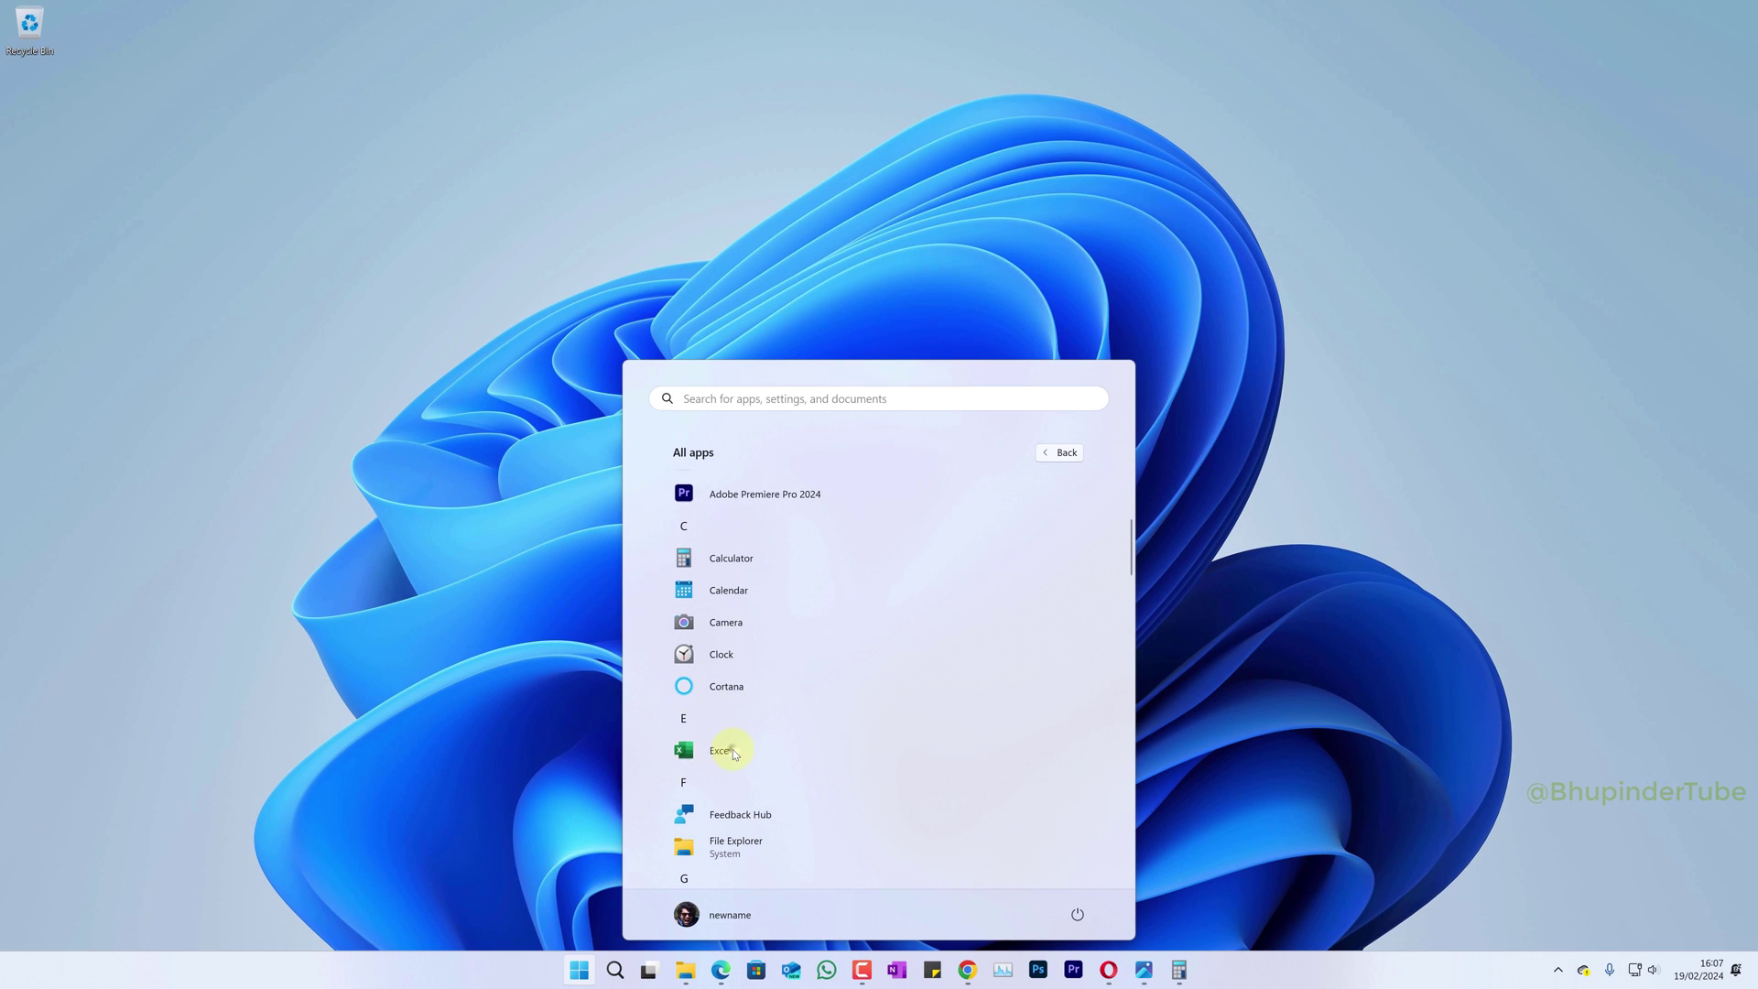
click(732, 748)
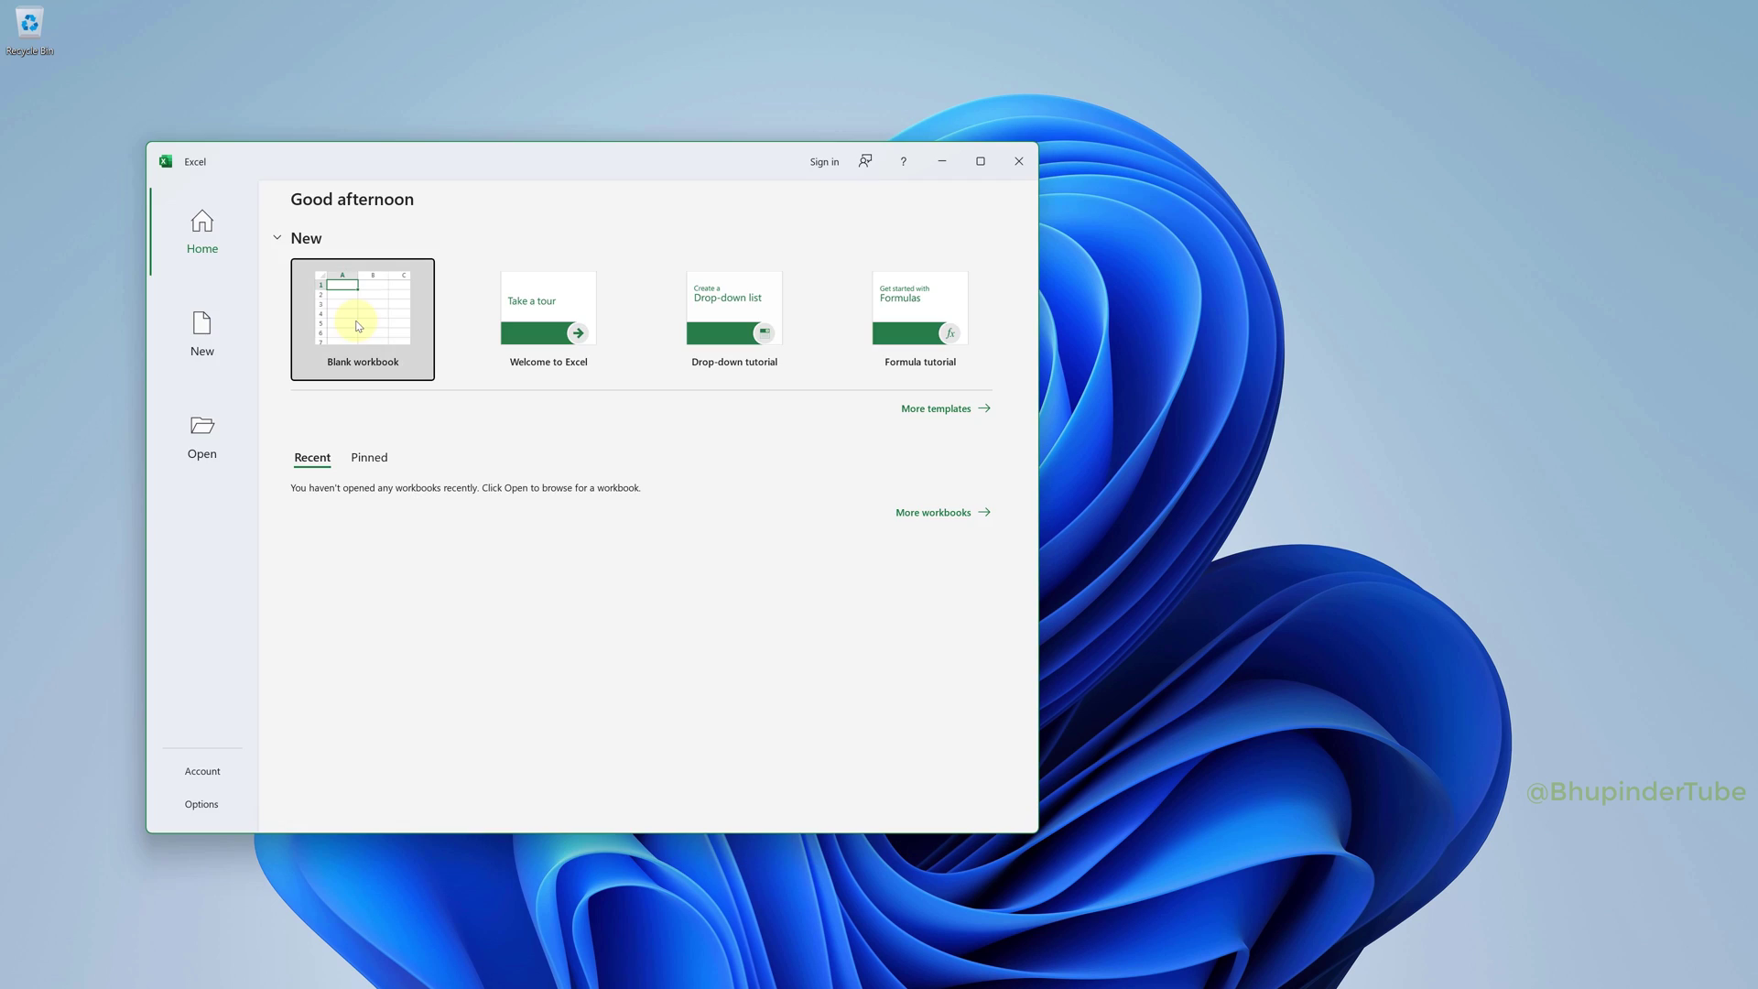
click(359, 325)
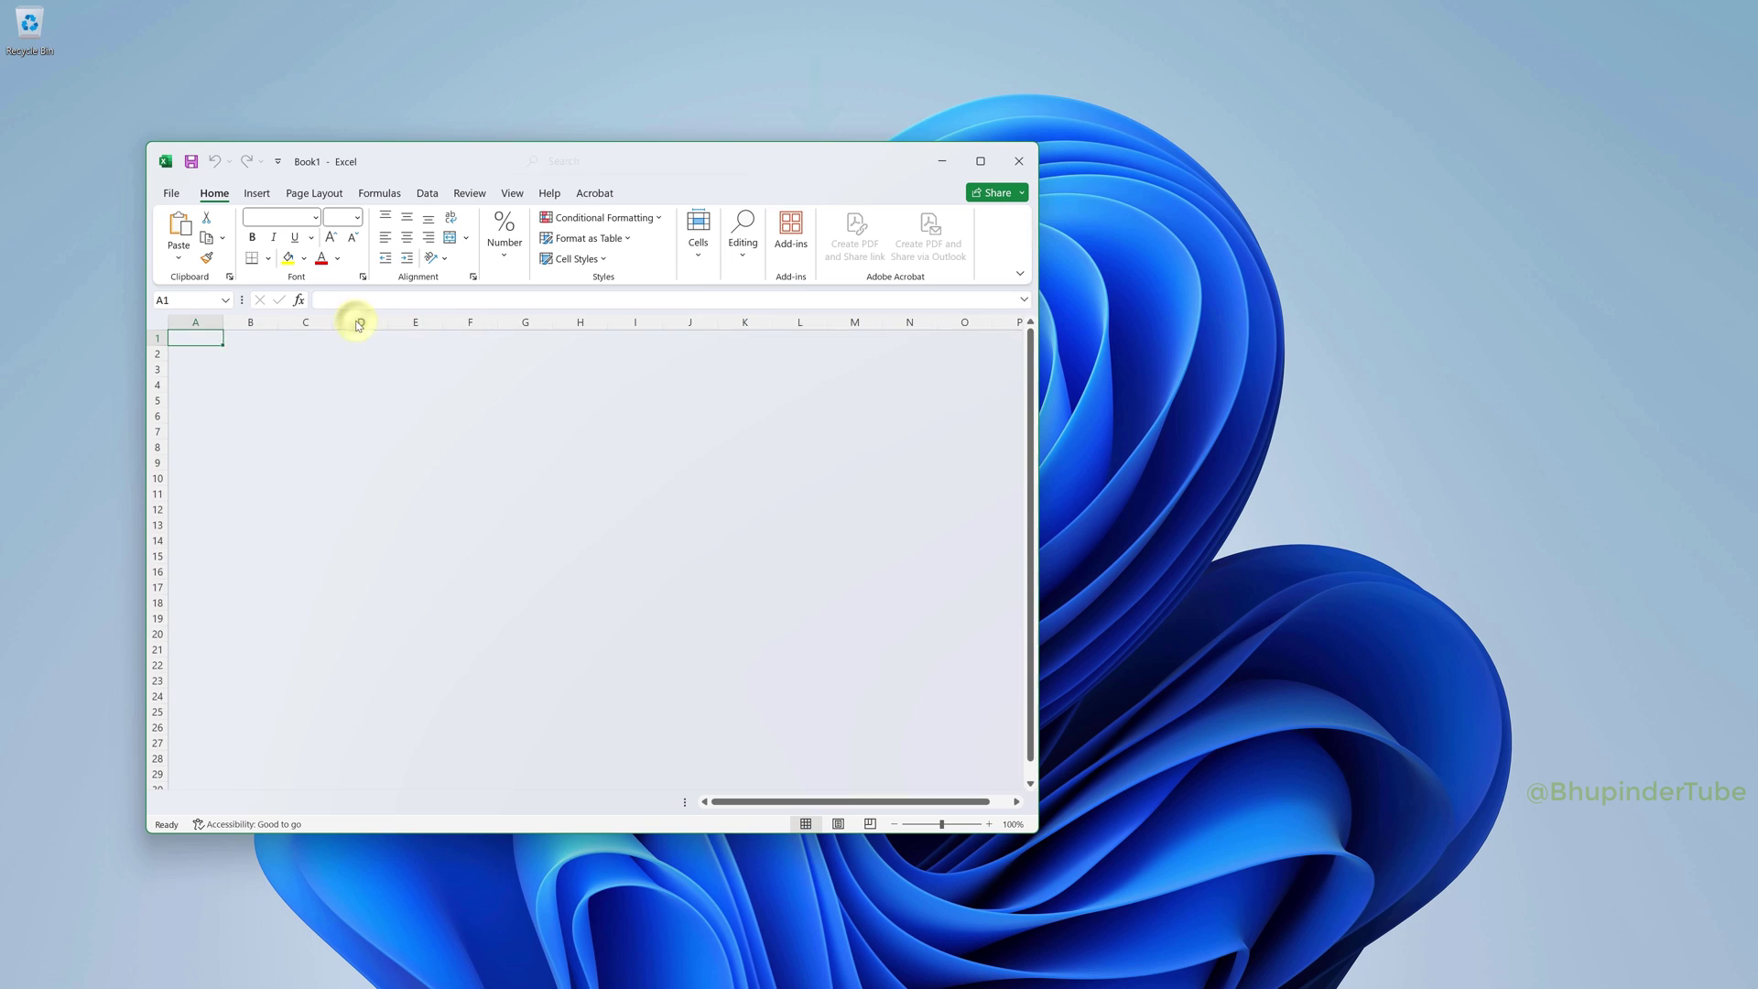